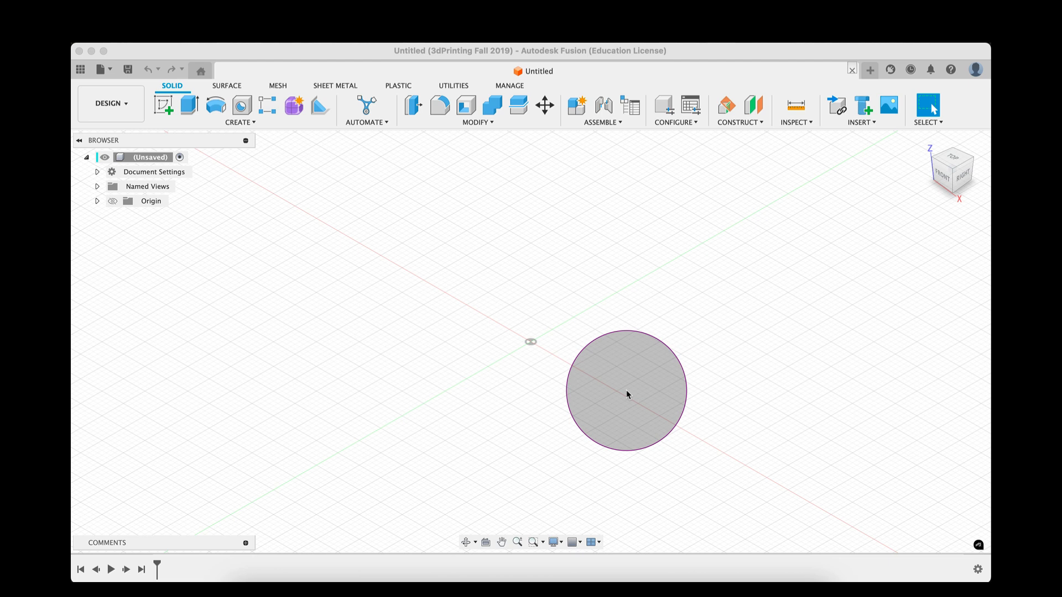
Start a sketch on the horizontal XY plane and draw a two-point rectangle about 2.08 by 2.19 in around the origin
mouse_move(626, 389)
mouse_down()
mouse_move(579, 388)
mouse_move(440, 344)
mouse_move(286, 263)
mouse_move(686, 299)
mouse_move(521, 394)
mouse_move(205, 320)
mouse_up()
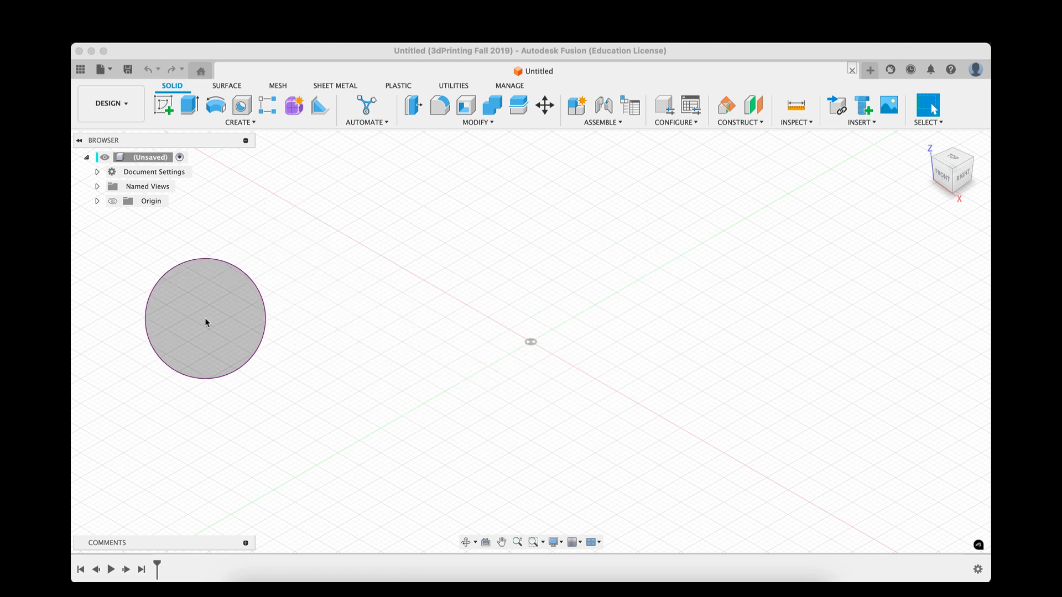
click(164, 104)
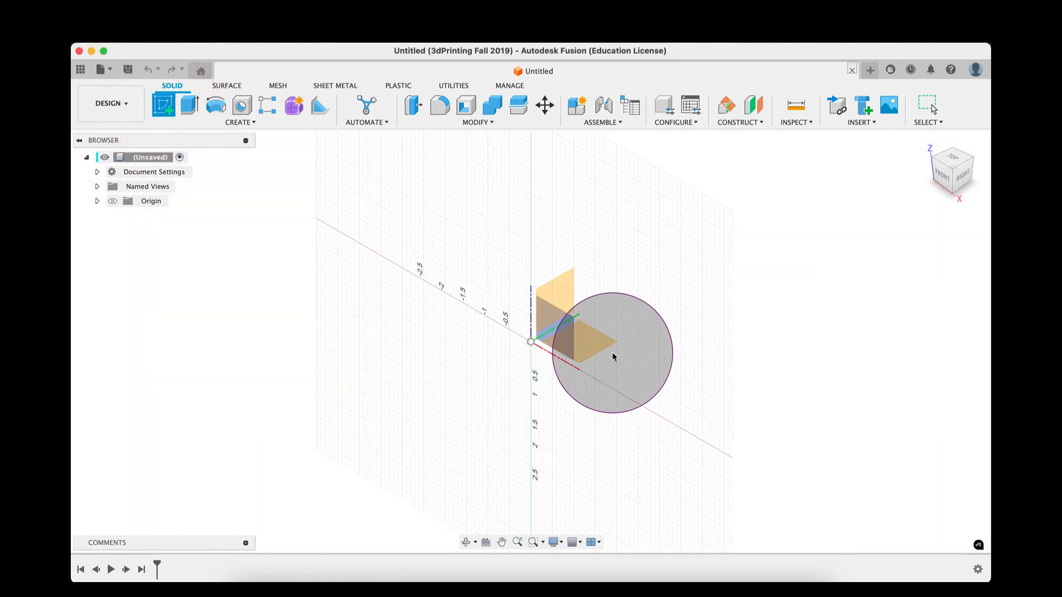
click(606, 352)
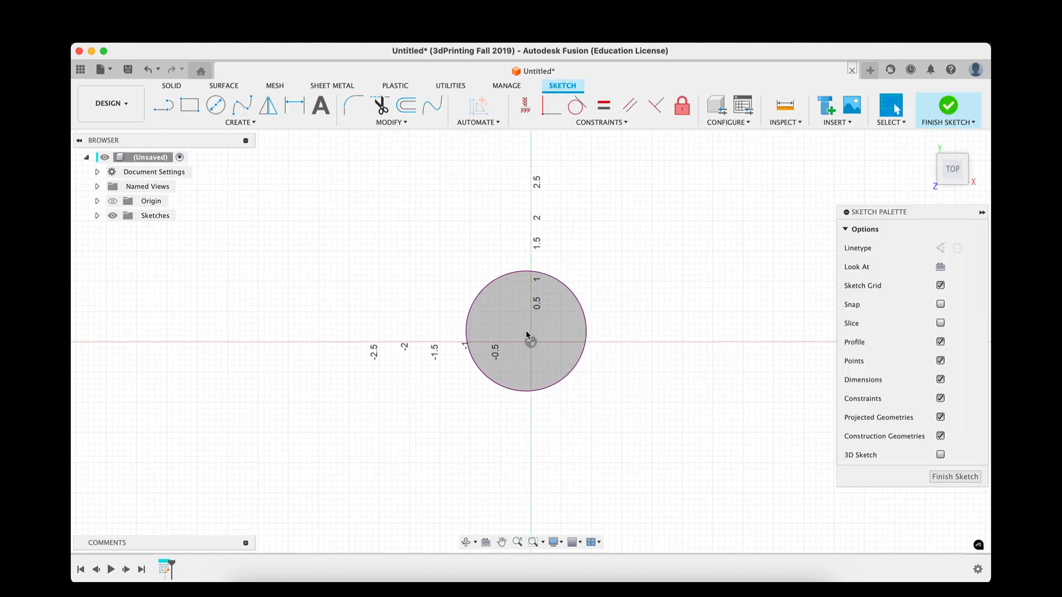
key(r)
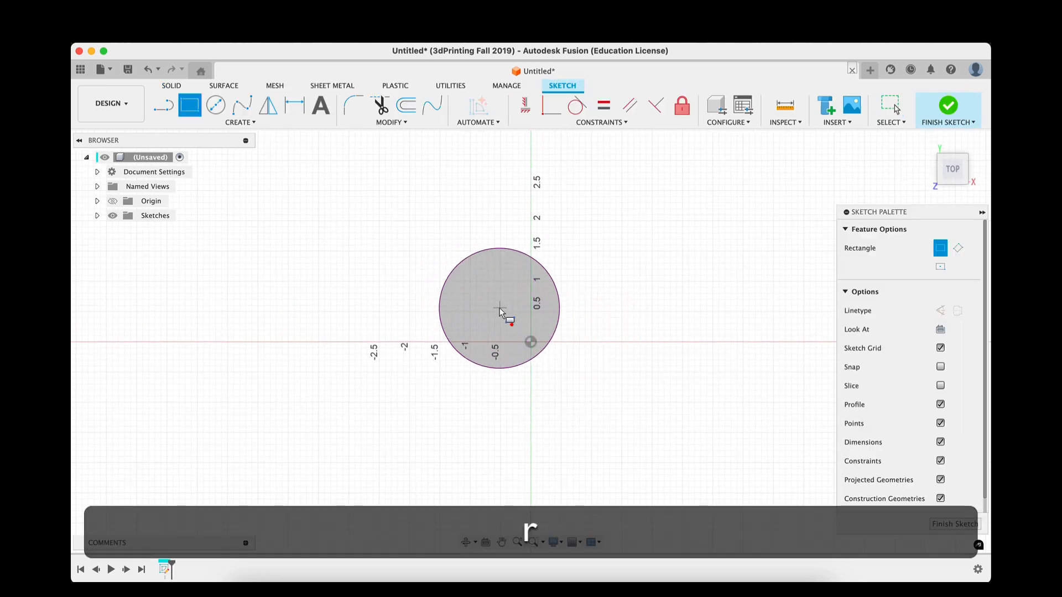
click(500, 308)
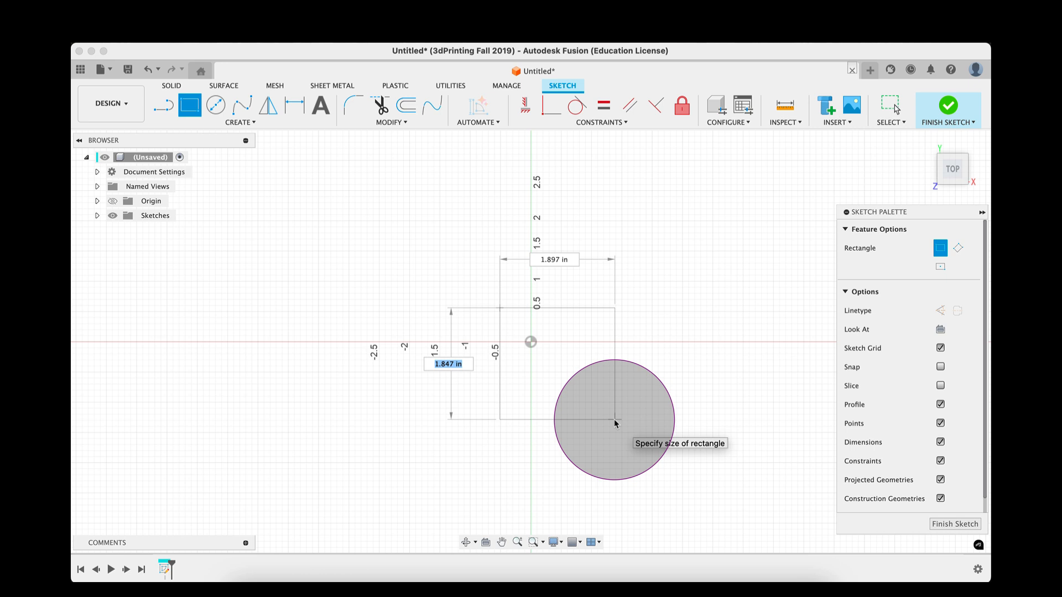
click(626, 440)
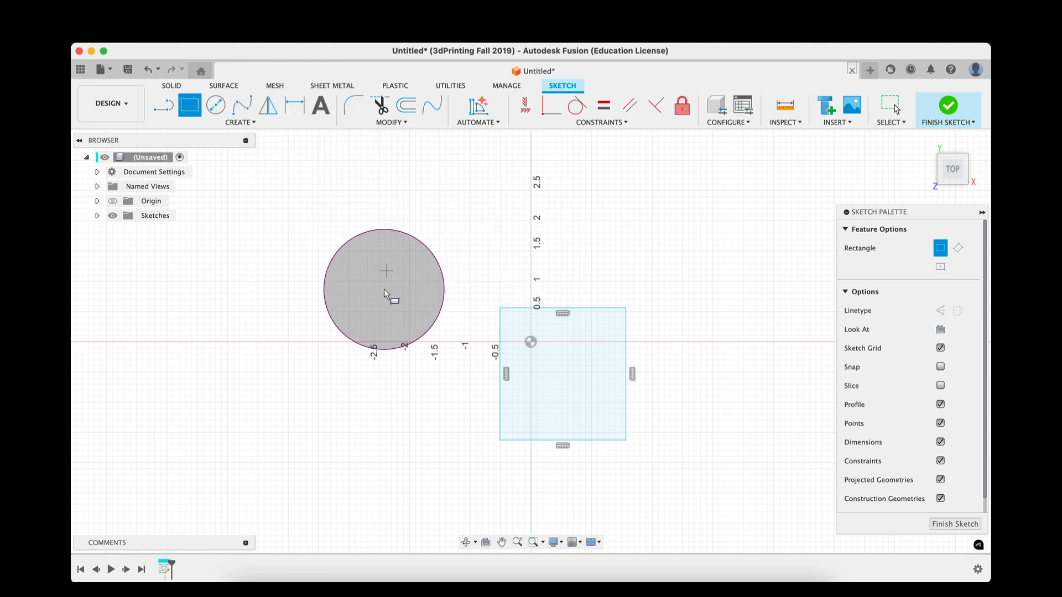
Dimension the rectangle's top edge at 4 in
key(d)
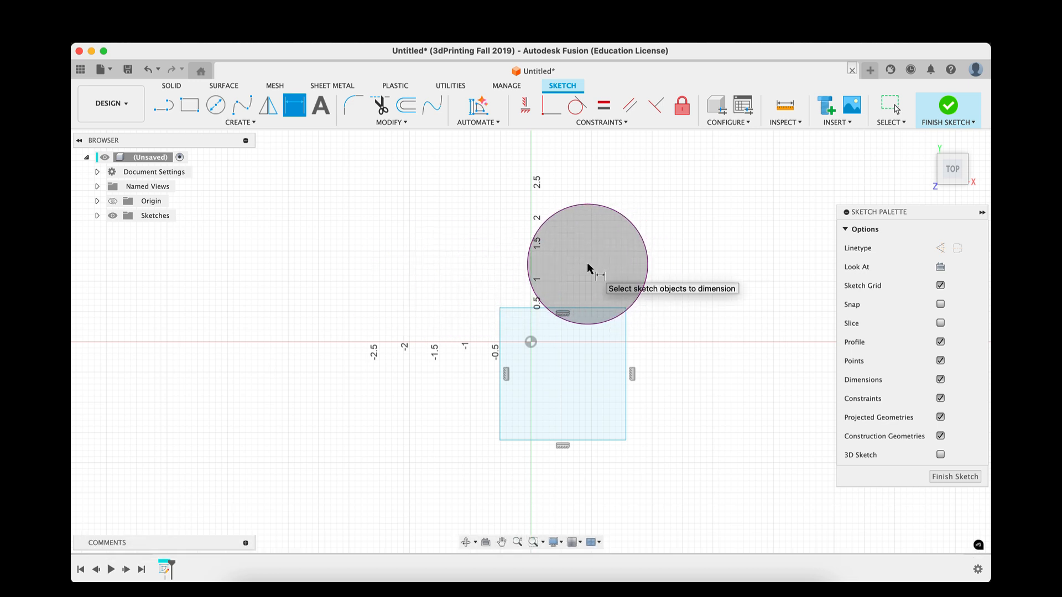
drag(586, 263, 554, 304)
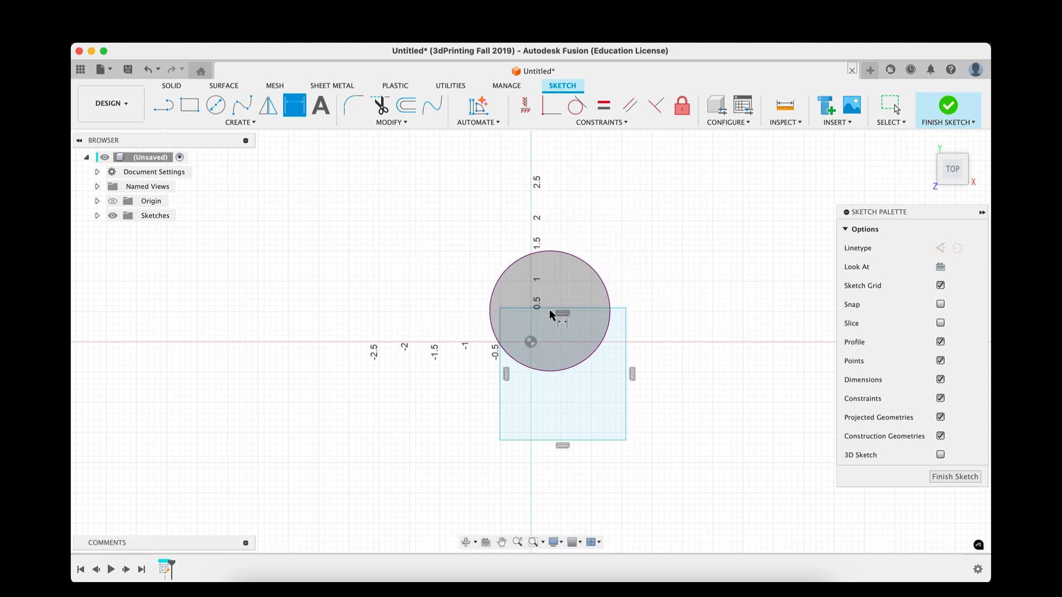
click(548, 308)
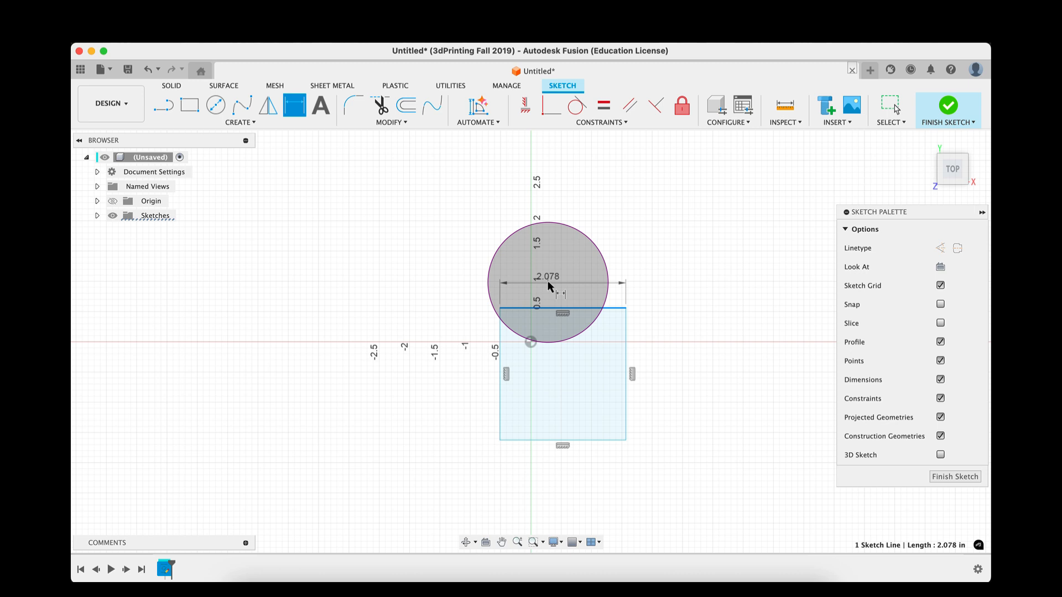
click(620, 288)
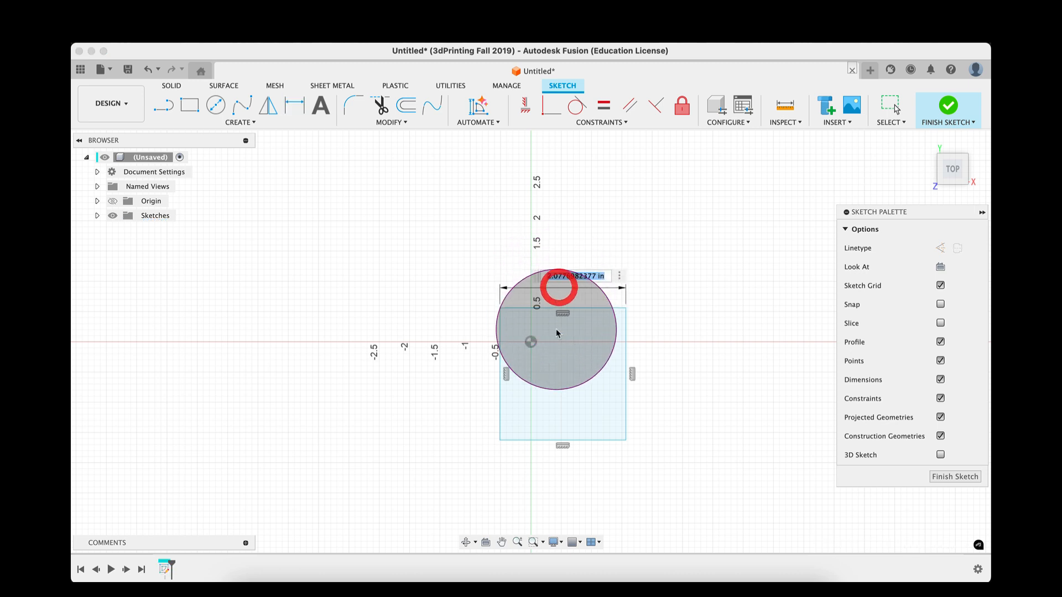
text(4)
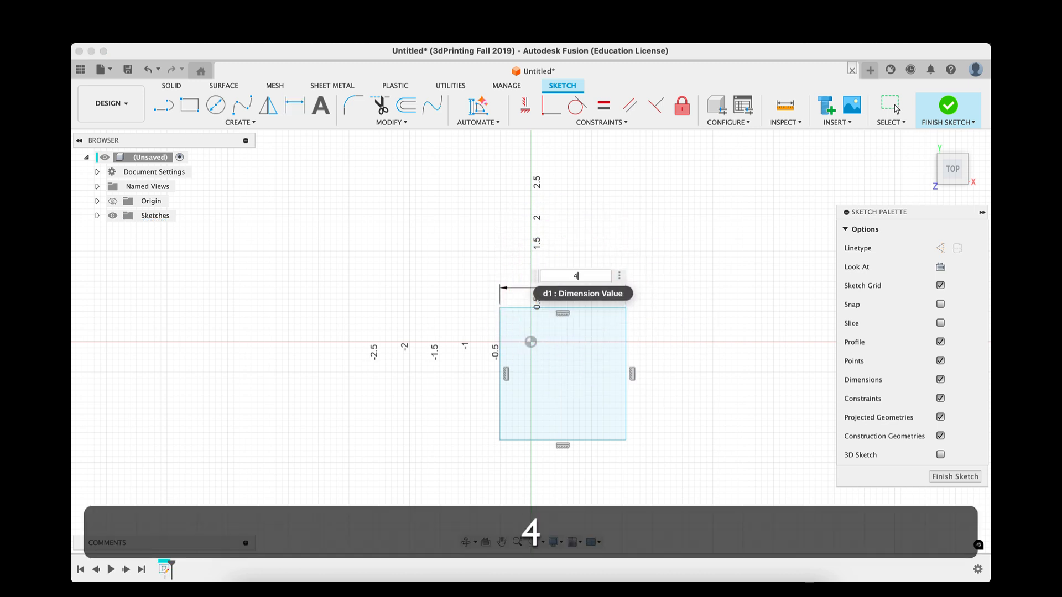
key(Return)
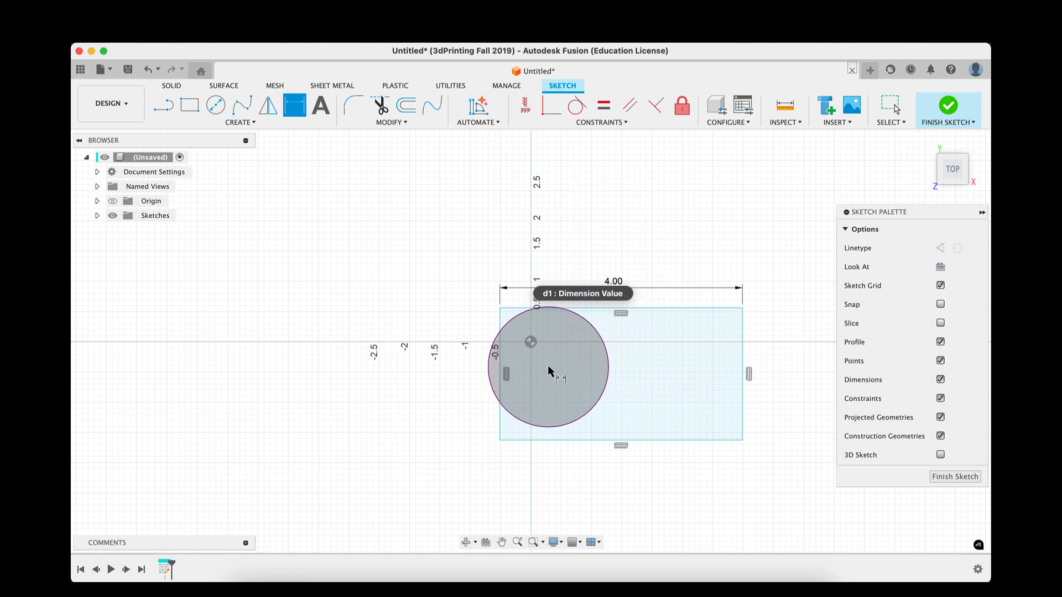
Dimension the rectangle's left edge at 4 in and reposition the width and height dimension labels
click(499, 381)
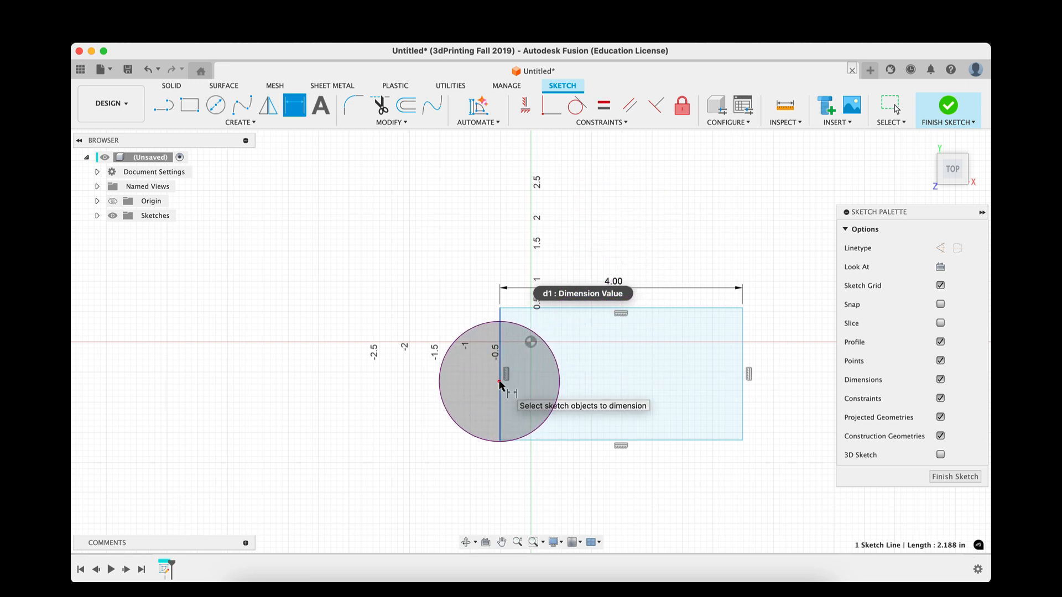
click(465, 383)
text(4)
key(Return)
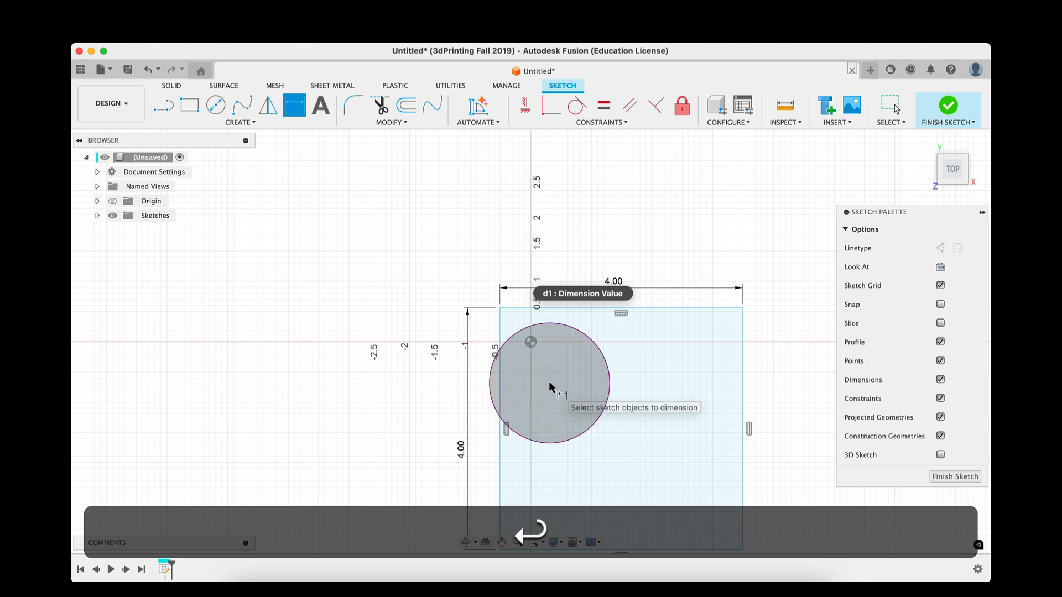
scroll(374, 400, down, 2)
middle_drag(380, 409, 317, 355)
mouse_move(518, 258)
mouse_down()
mouse_move(507, 249)
mouse_move(505, 260)
mouse_up()
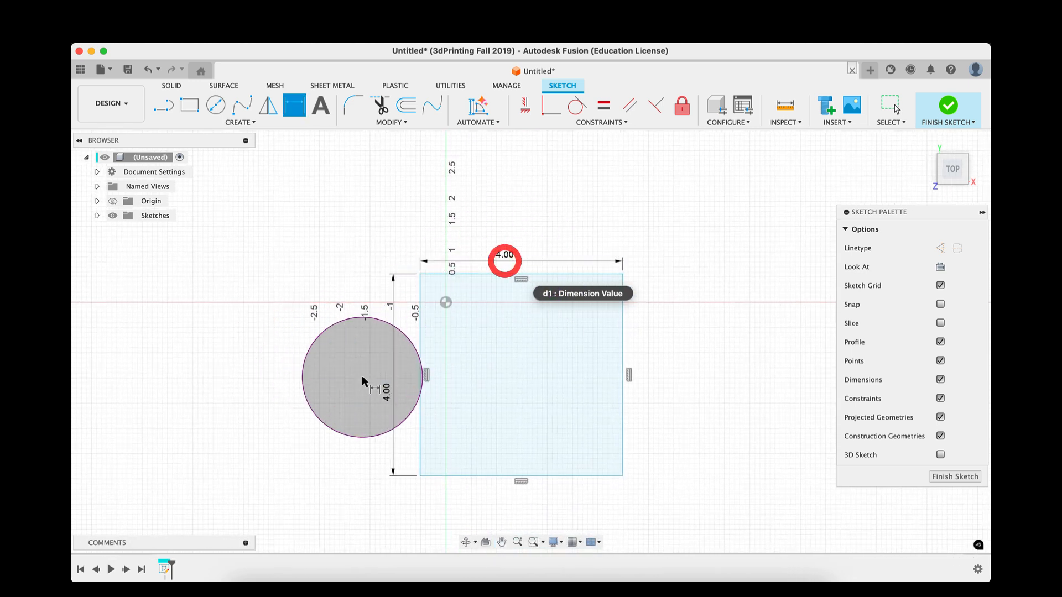
drag(390, 392, 403, 365)
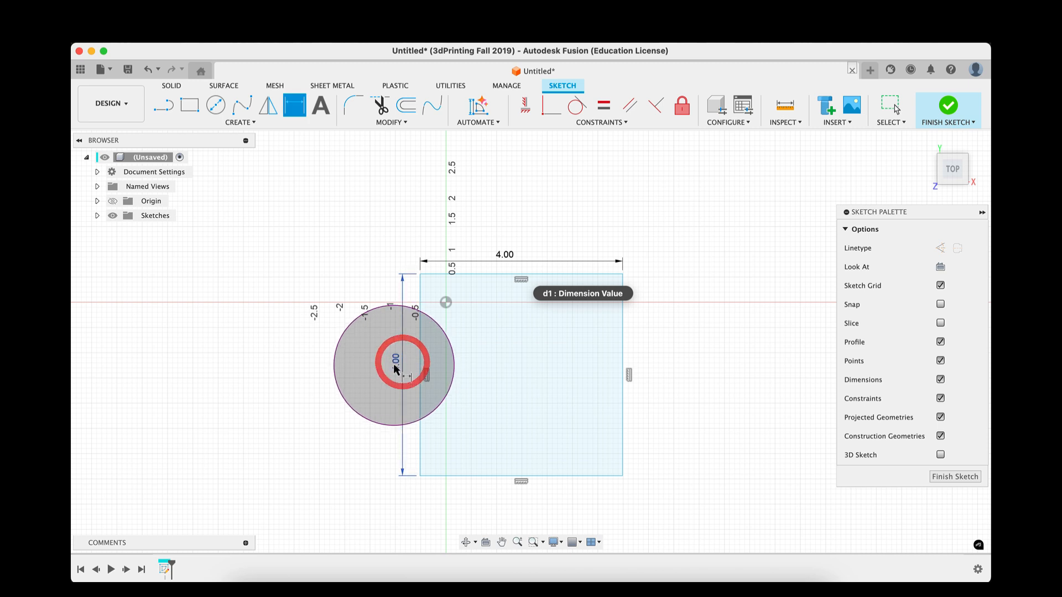
Set the rectangle's height to 5 in and return it to 4 in
double_click(393, 363)
text(5)
key(Return)
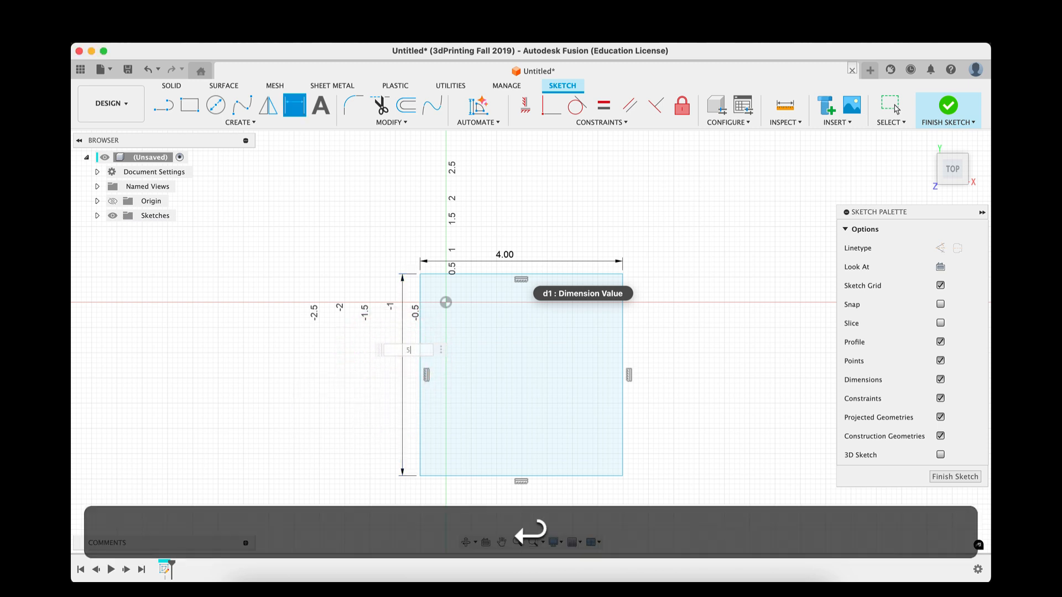
double_click(395, 387)
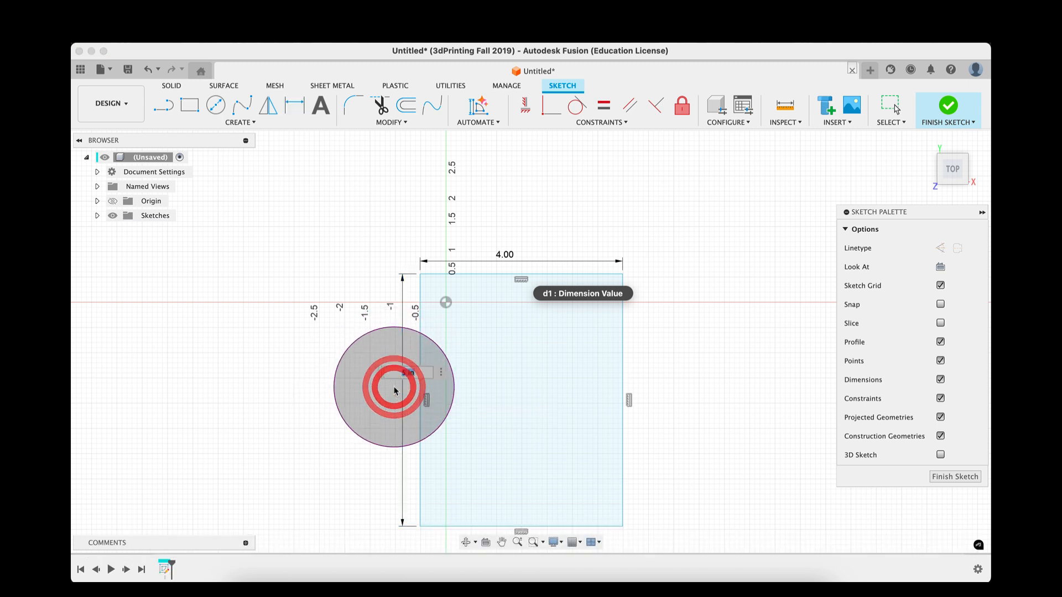
text(4)
key(Return)
Dimension the vertical distance from the rectangle's top edge to the origin at 2 in
drag(395, 389, 500, 332)
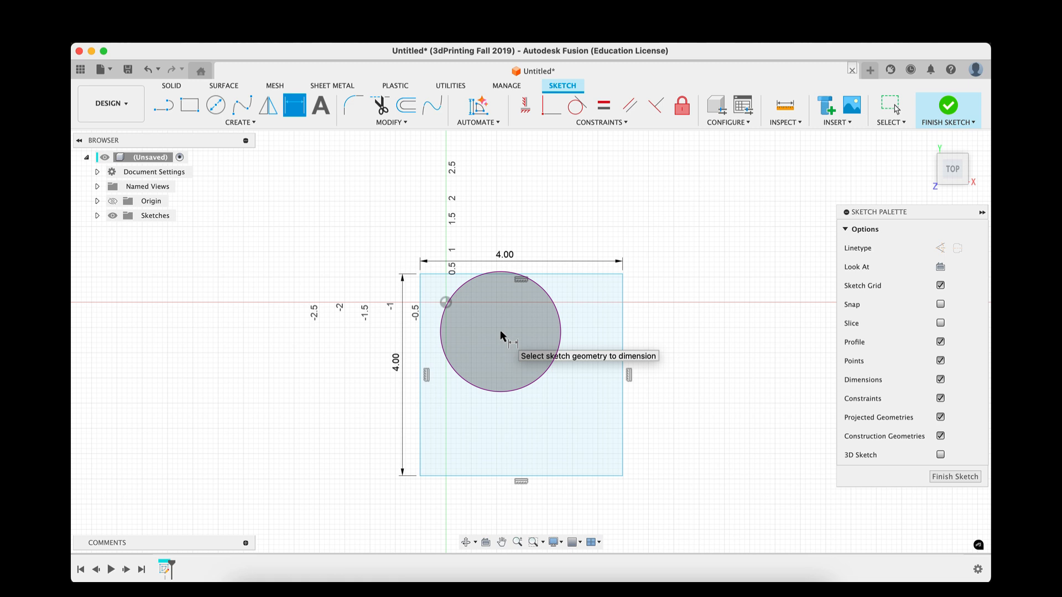
mouse_move(501, 334)
mouse_down()
mouse_move(376, 268)
mouse_move(506, 454)
mouse_move(643, 418)
mouse_move(576, 289)
mouse_move(525, 295)
mouse_move(419, 361)
mouse_move(461, 493)
mouse_move(489, 481)
mouse_move(503, 440)
mouse_move(530, 445)
mouse_move(517, 441)
mouse_move(540, 366)
mouse_move(482, 248)
mouse_move(383, 369)
mouse_move(396, 382)
mouse_move(398, 342)
mouse_move(503, 248)
mouse_move(557, 277)
mouse_move(524, 283)
mouse_move(533, 492)
mouse_move(530, 283)
mouse_move(522, 295)
mouse_move(548, 425)
mouse_move(632, 377)
mouse_move(471, 379)
mouse_move(525, 351)
mouse_move(513, 425)
mouse_move(634, 282)
mouse_move(622, 307)
mouse_move(533, 322)
mouse_move(505, 369)
mouse_move(500, 333)
mouse_move(445, 303)
mouse_move(494, 334)
mouse_up()
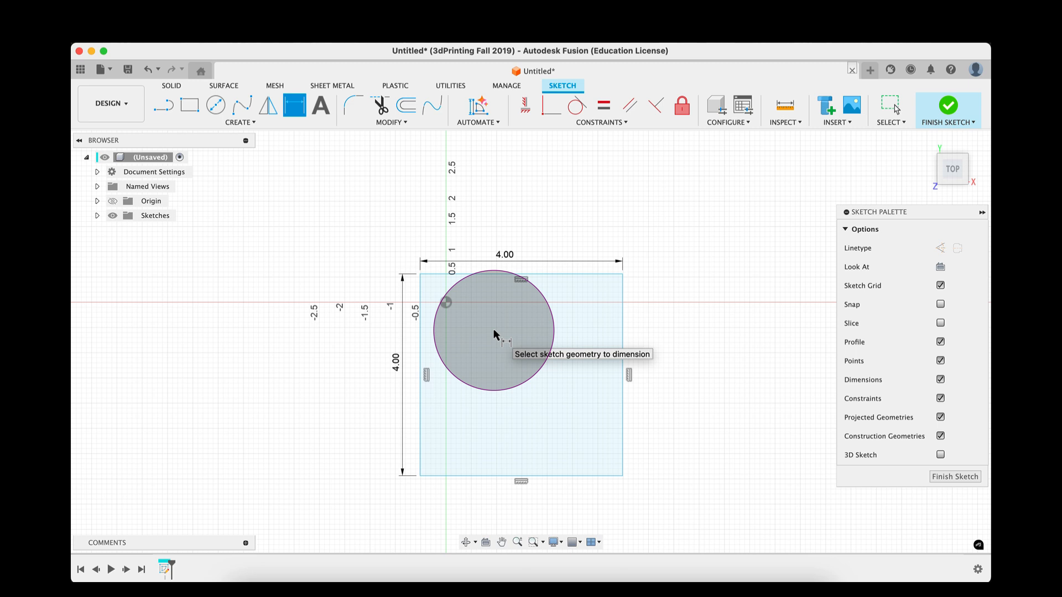
mouse_move(494, 334)
mouse_down()
mouse_move(476, 275)
mouse_move(446, 303)
mouse_move(421, 308)
mouse_move(380, 376)
mouse_move(544, 374)
mouse_move(476, 311)
mouse_move(462, 270)
mouse_move(447, 299)
mouse_move(407, 286)
mouse_move(415, 409)
mouse_move(393, 263)
mouse_move(403, 380)
mouse_move(552, 331)
mouse_move(476, 273)
mouse_move(538, 305)
mouse_move(461, 276)
mouse_move(426, 209)
mouse_move(303, 165)
mouse_move(288, 109)
mouse_move(419, 196)
mouse_move(493, 271)
mouse_move(485, 281)
mouse_up()
click(483, 273)
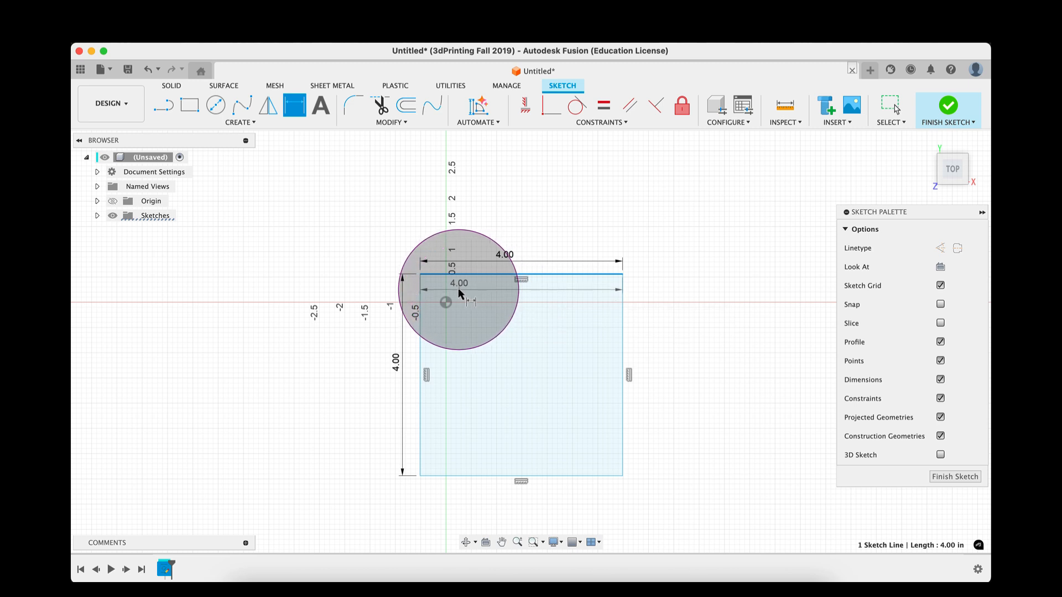
click(447, 302)
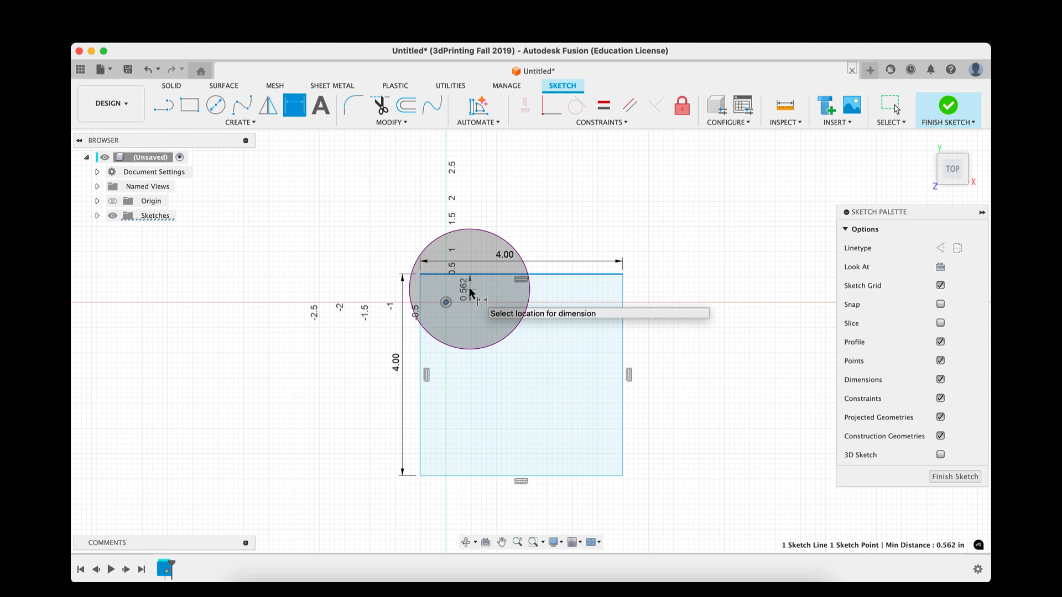
click(484, 279)
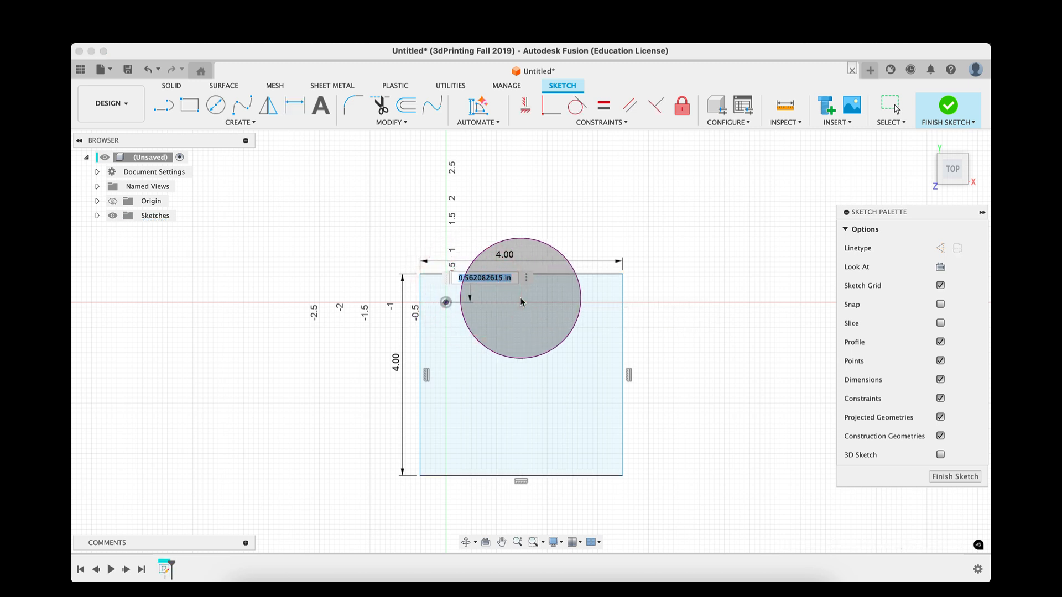
text(2)
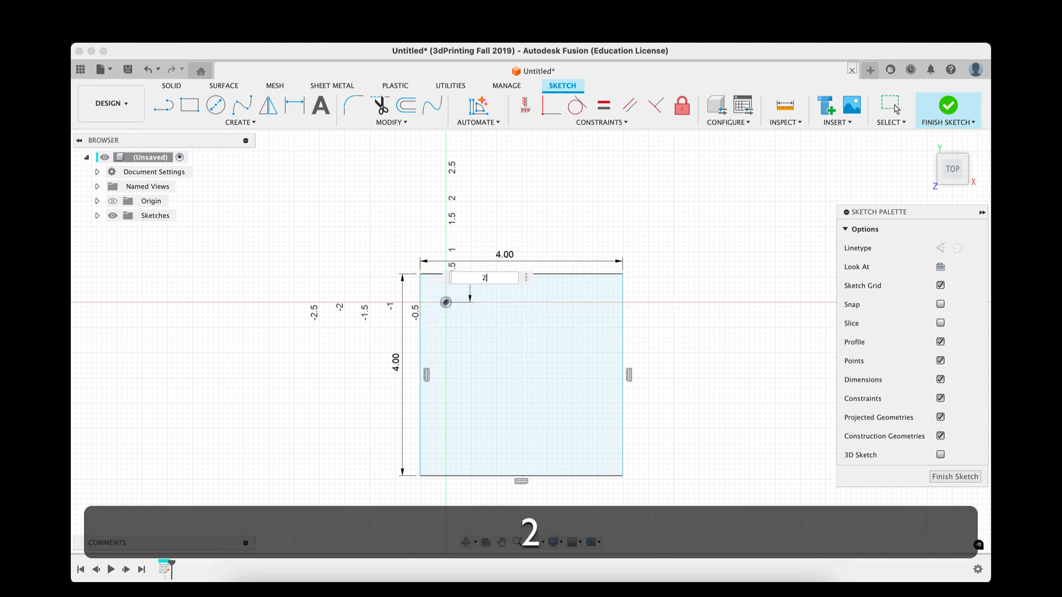
key(Return)
Dimension the horizontal distance from the rectangle's left edge to the origin at 2 in
mouse_move(502, 273)
mouse_down()
mouse_move(525, 279)
mouse_move(455, 361)
mouse_move(539, 328)
mouse_move(451, 342)
mouse_up()
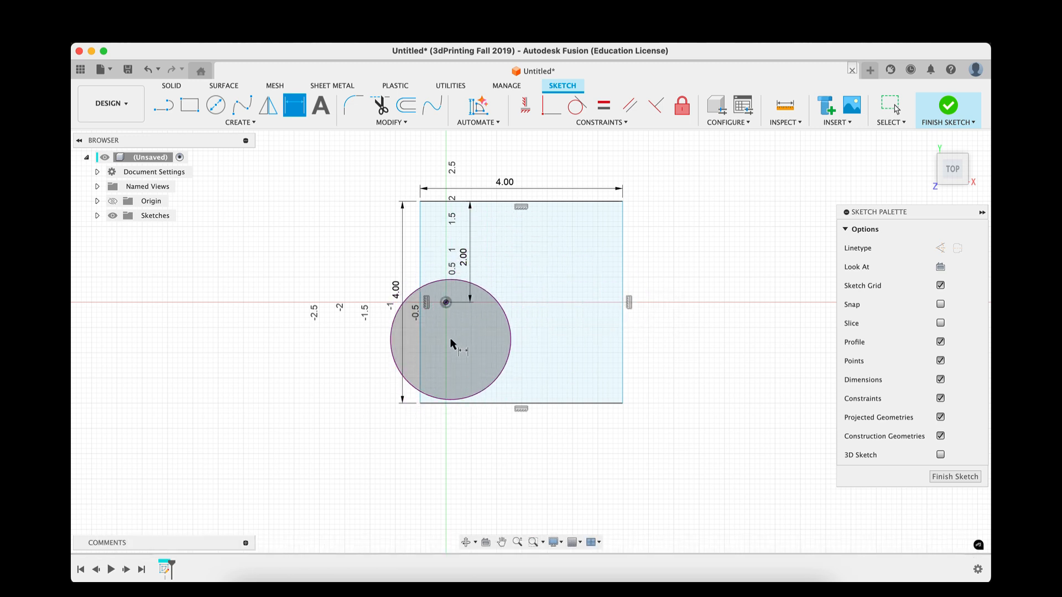
click(419, 323)
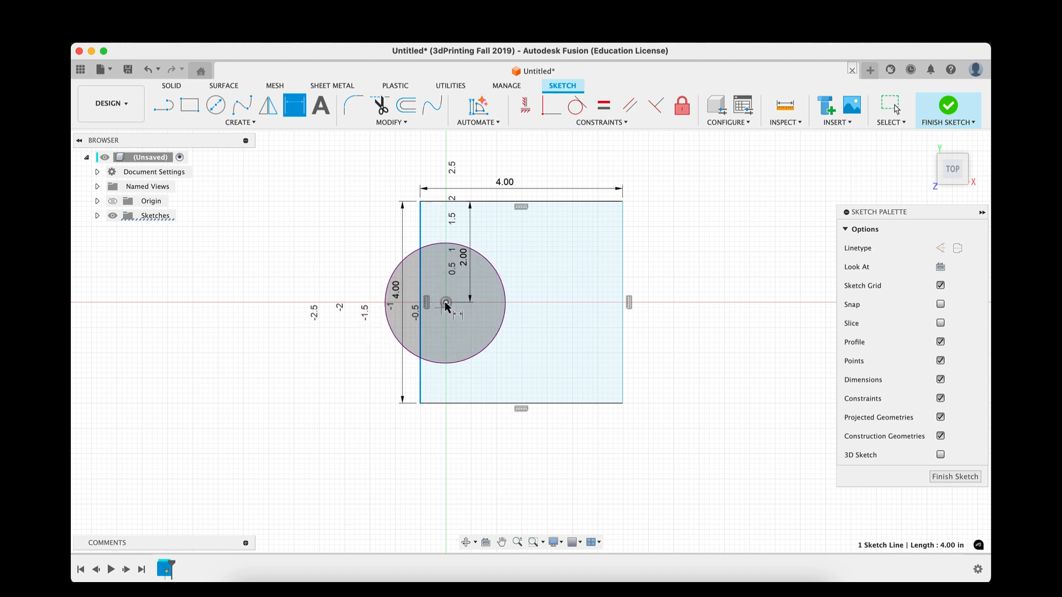
click(445, 303)
click(433, 326)
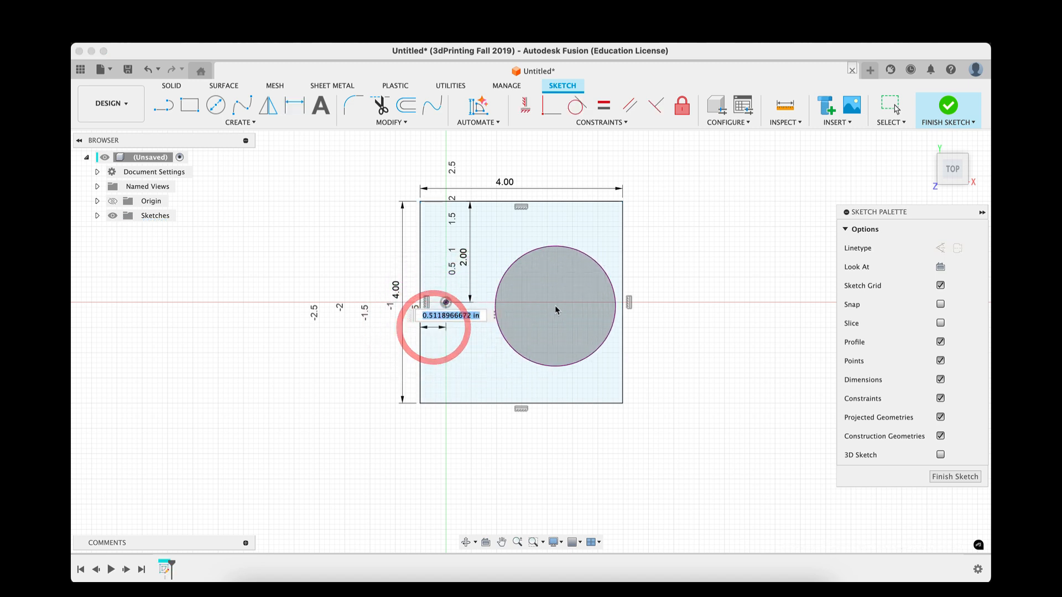
text(2)
key(Return)
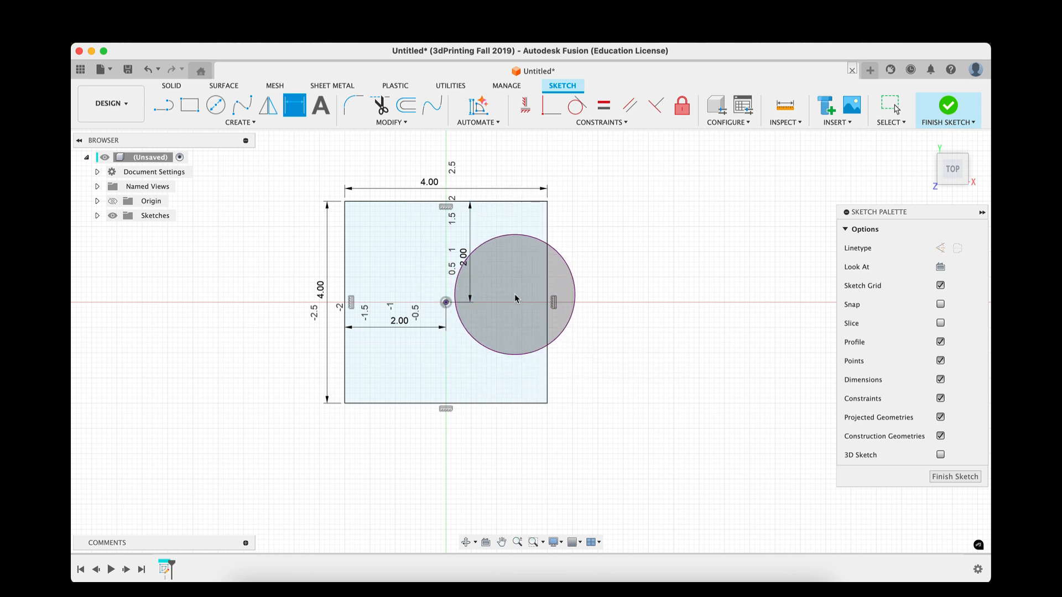
Set both the width and the height of the rectangle to 5 in
click(426, 184)
text(5)
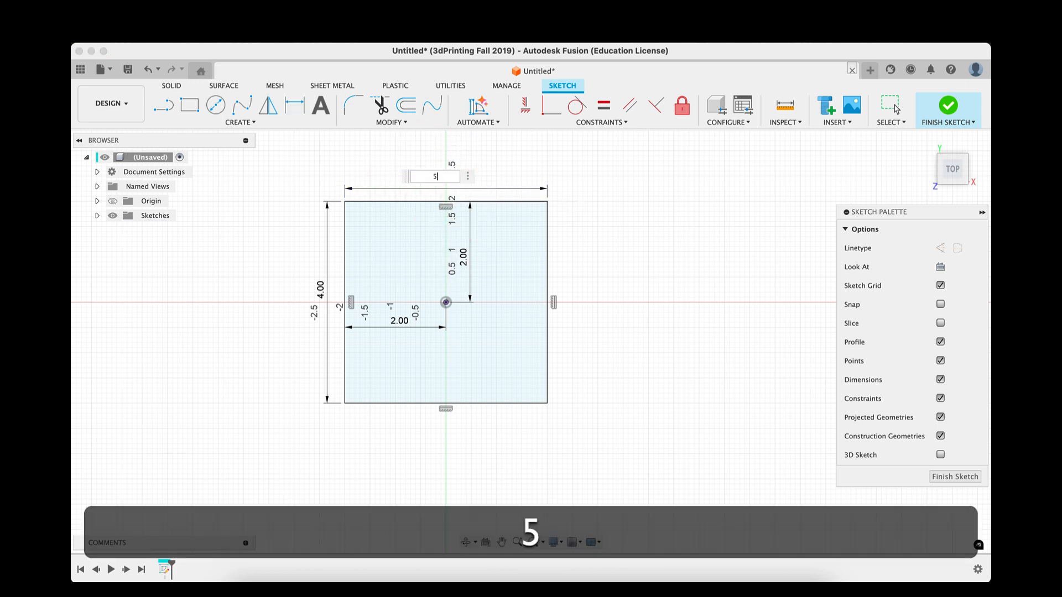
key(Return)
click(326, 299)
text(5)
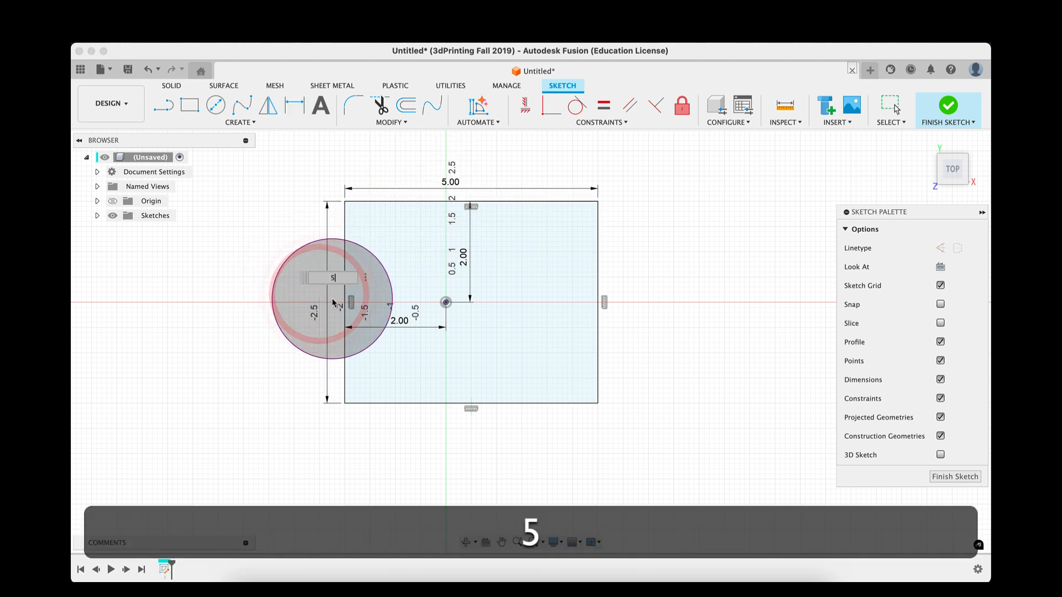
key(Return)
Link the vertical dimension from the rectangle's top edge to the origin to half the height with the formula d2/2
mouse_move(478, 293)
mouse_down()
mouse_move(532, 329)
mouse_move(516, 339)
mouse_move(507, 383)
mouse_move(478, 357)
mouse_move(346, 298)
mouse_move(437, 219)
mouse_move(395, 321)
mouse_move(445, 216)
mouse_move(327, 211)
mouse_move(451, 302)
mouse_move(512, 396)
mouse_move(553, 355)
mouse_move(465, 264)
mouse_up()
click(454, 258)
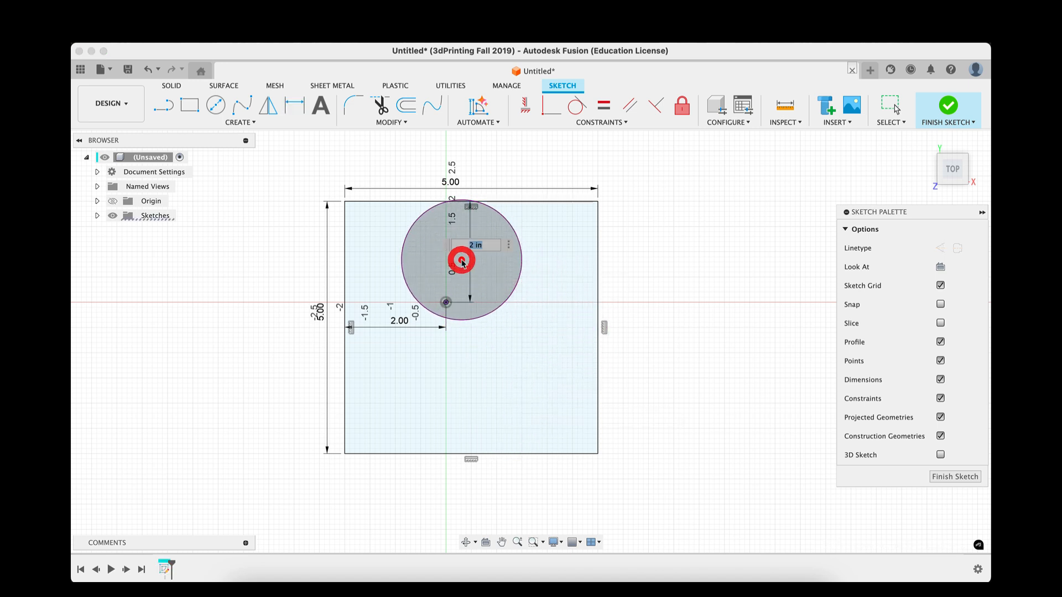
drag(539, 291, 321, 316)
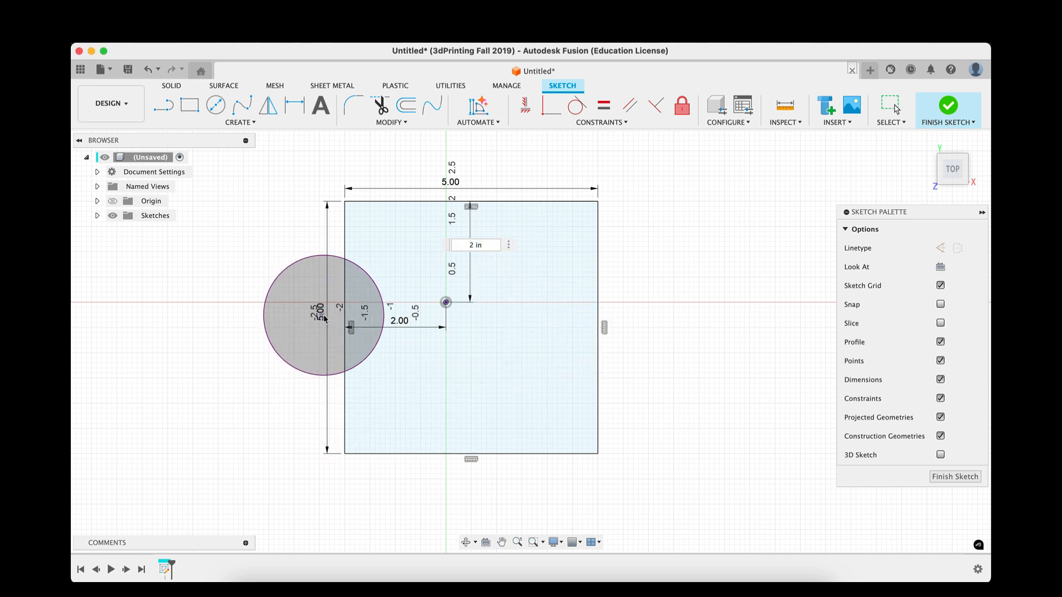
click(323, 314)
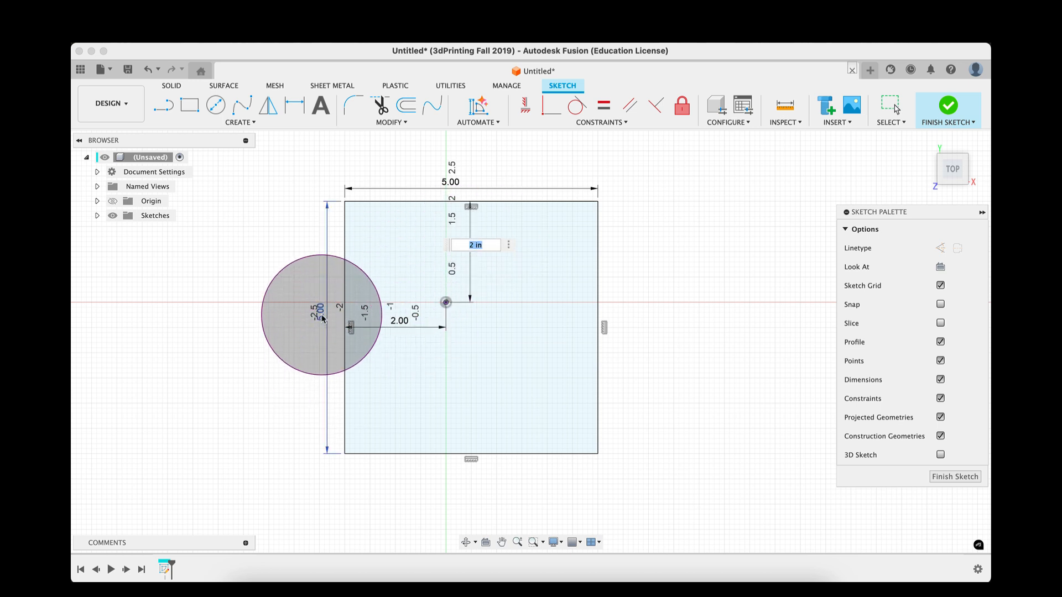
drag(321, 317, 471, 262)
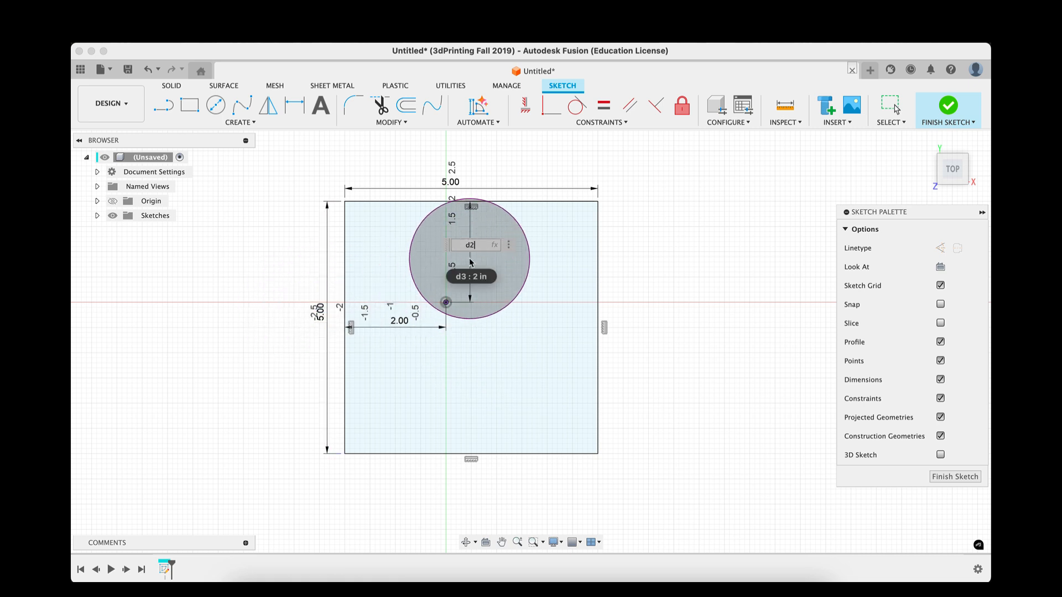
text(/2)
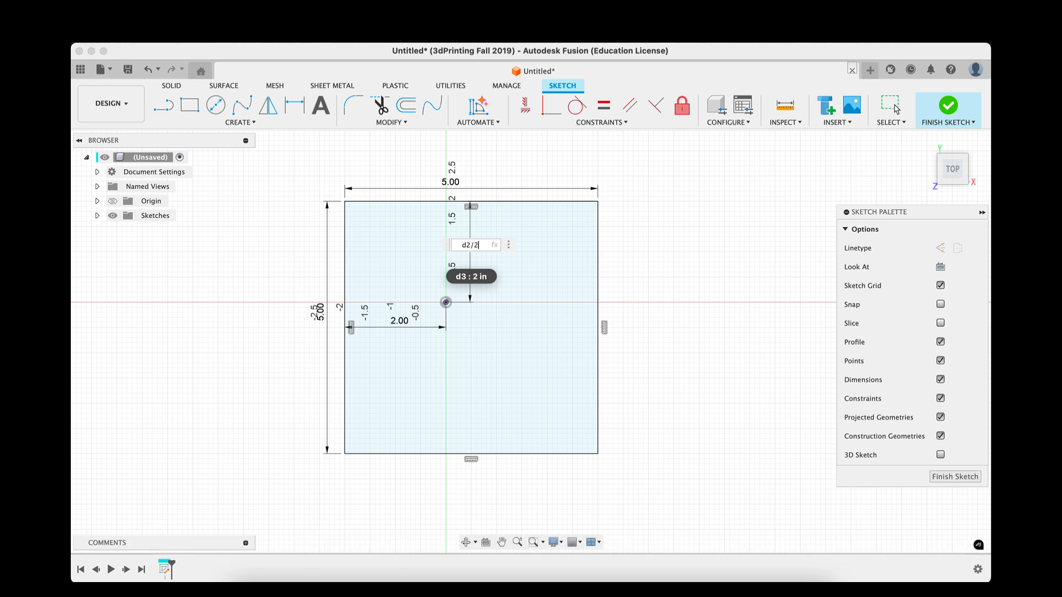
key(Return)
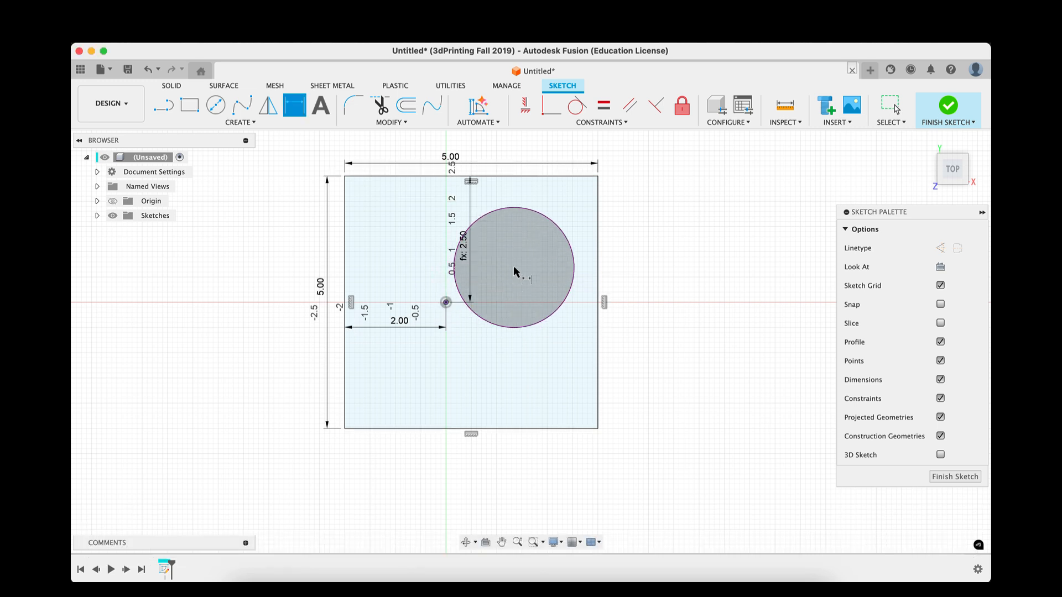
Link the horizontal dimension from the rectangle's left edge to the origin to half the width dimension d1
mouse_move(492, 291)
mouse_down()
mouse_move(457, 264)
mouse_move(494, 280)
mouse_move(434, 331)
mouse_move(402, 324)
mouse_up()
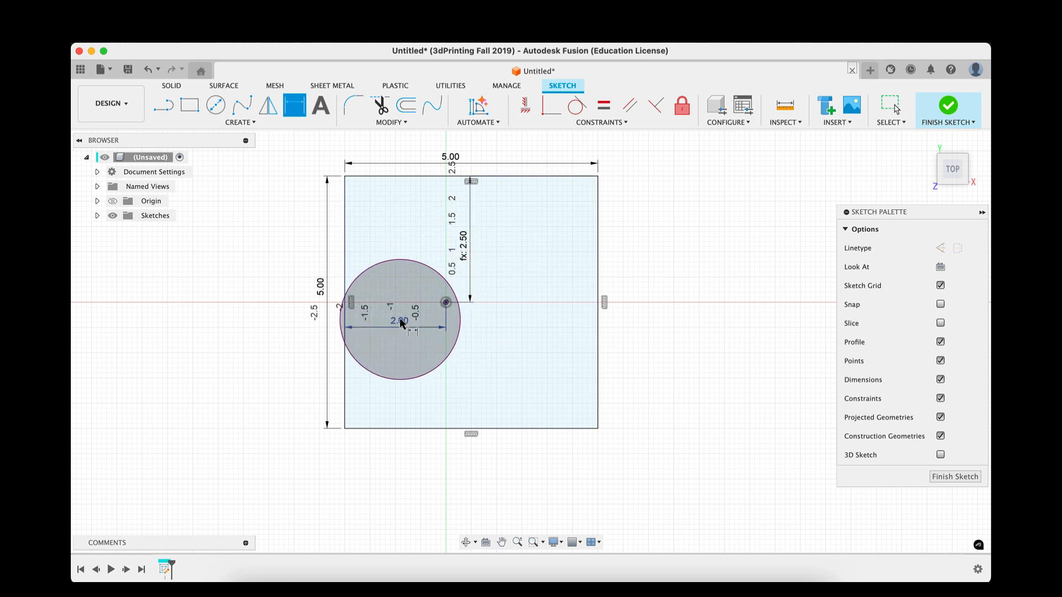
click(400, 321)
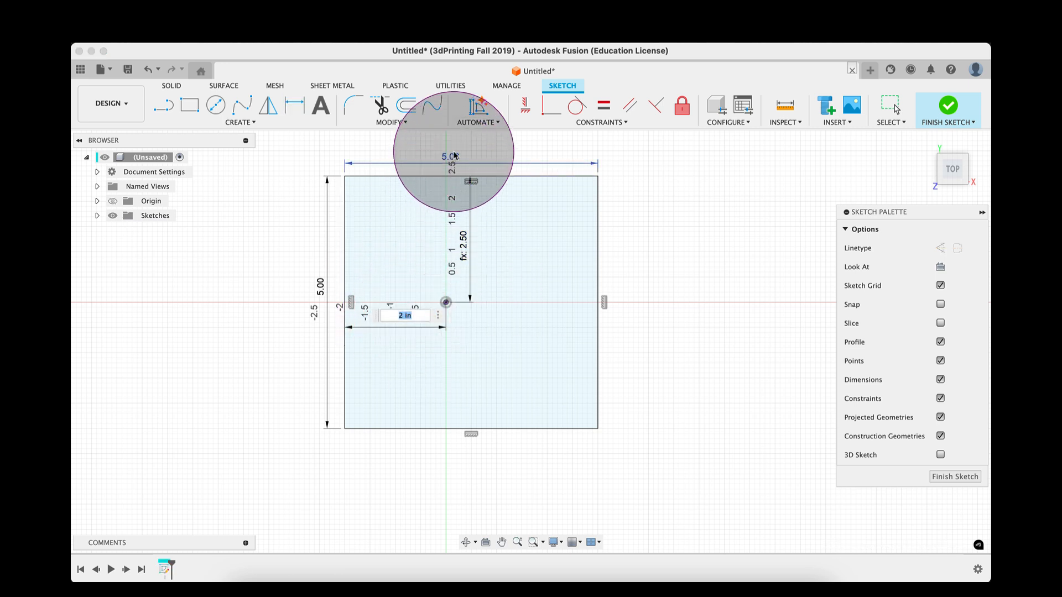
mouse_move(454, 153)
mouse_down()
mouse_move(450, 250)
mouse_move(424, 269)
mouse_up()
text(d1)
key(Return)
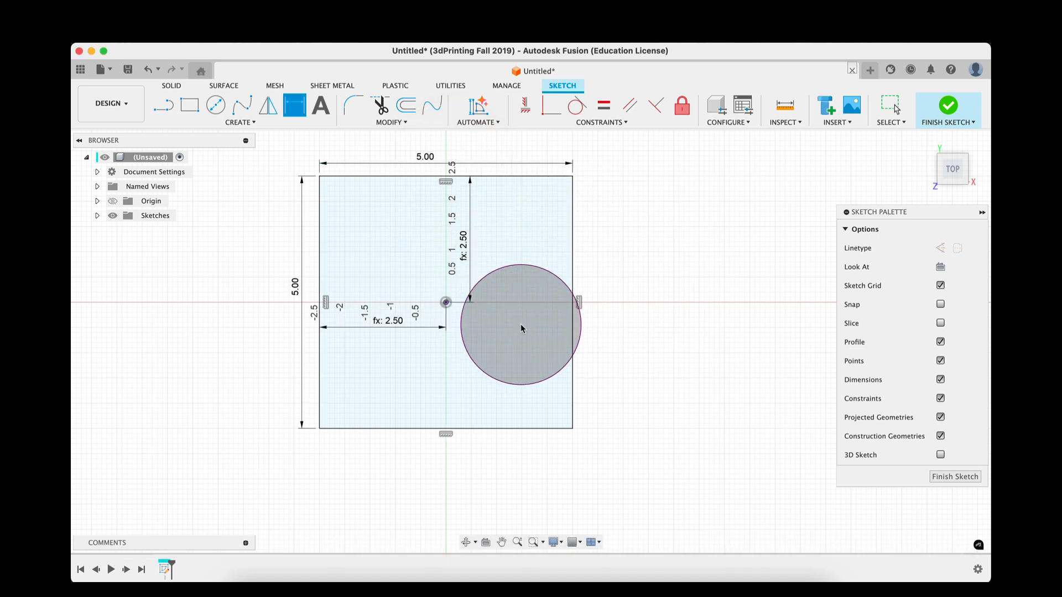
Set both the width and the height of the rectangle to 4 in
double_click(424, 157)
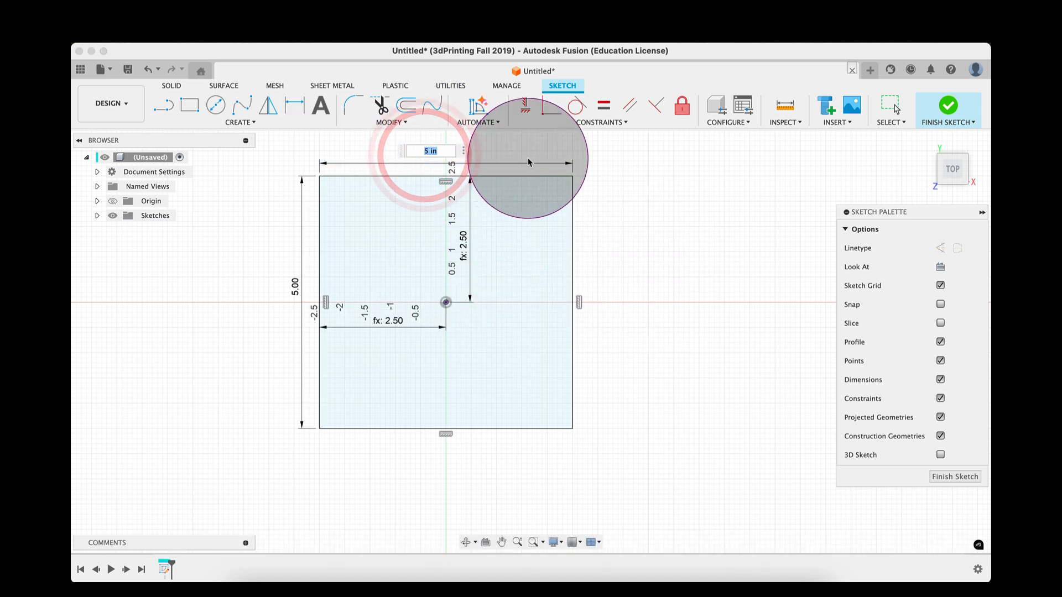
text(4)
key(Return)
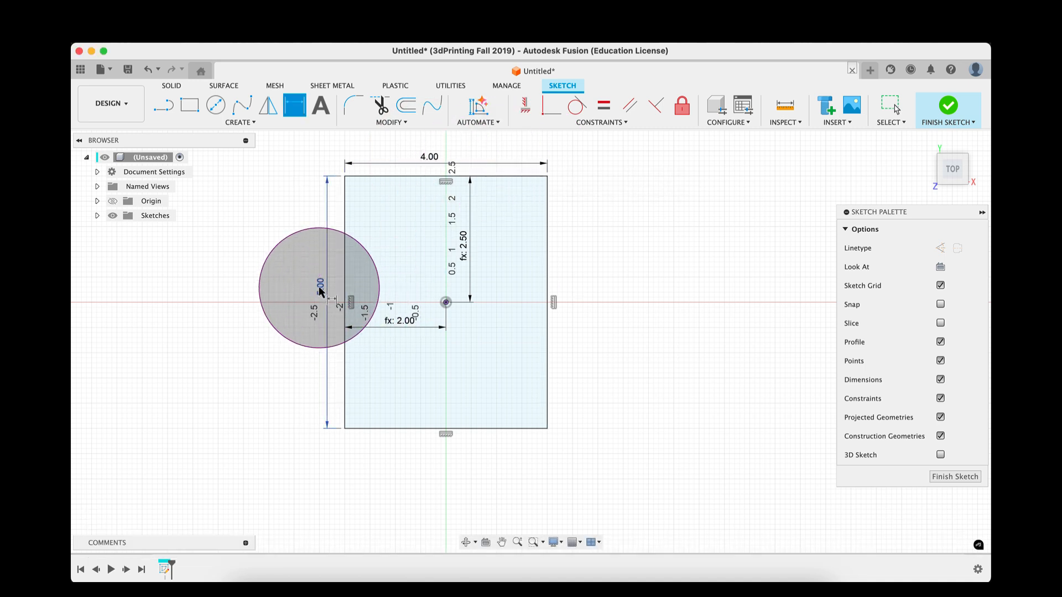
double_click(320, 289)
text(4)
key(Return)
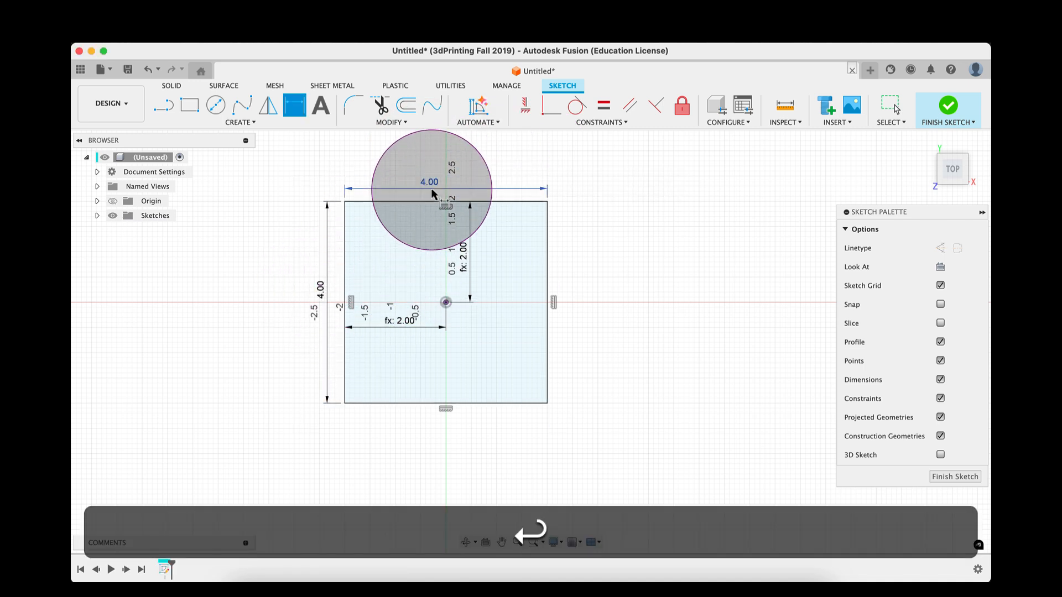
Set the rectangle's width to 12 in and return it to 4 in
double_click(430, 185)
text(12)
key(Return)
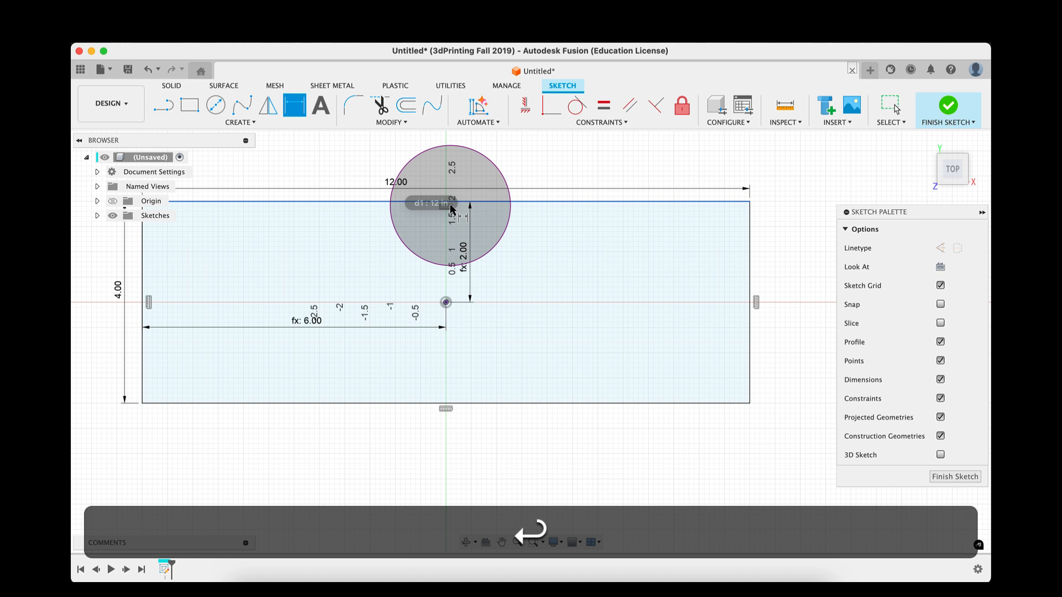
drag(451, 209, 402, 188)
text(4)
key(Return)
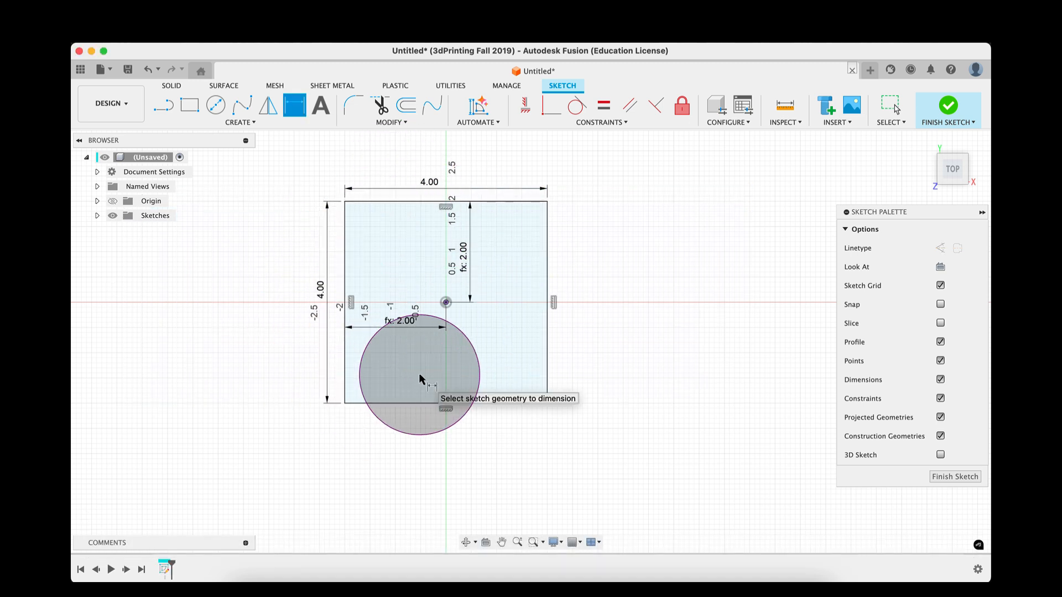
drag(423, 370, 503, 323)
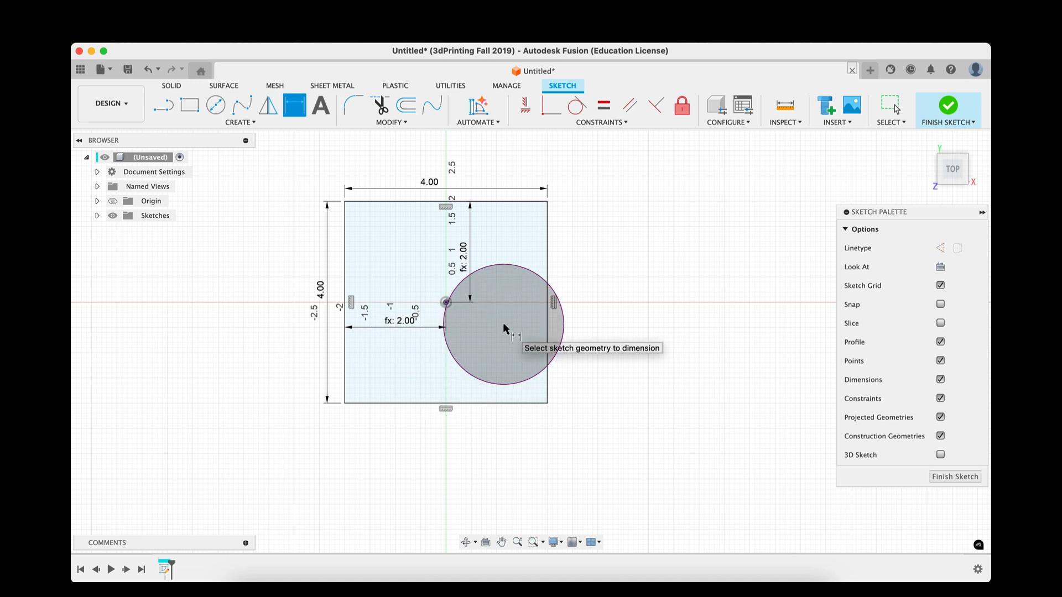
drag(502, 323, 522, 363)
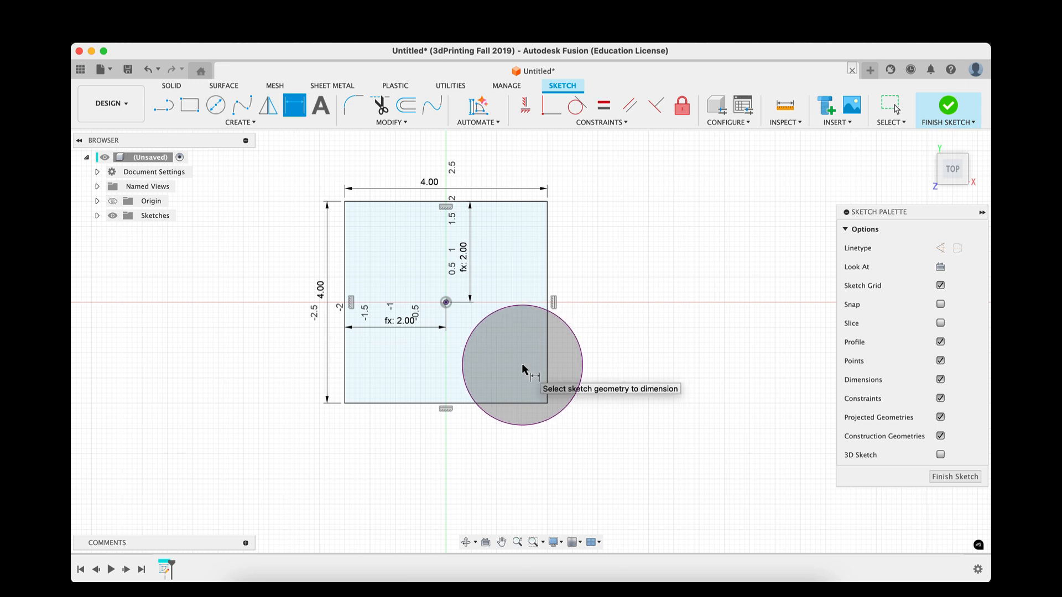
drag(522, 363, 584, 322)
Add a driven dimension for the length of the rectangle's right edge and place it beside that edge
click(547, 274)
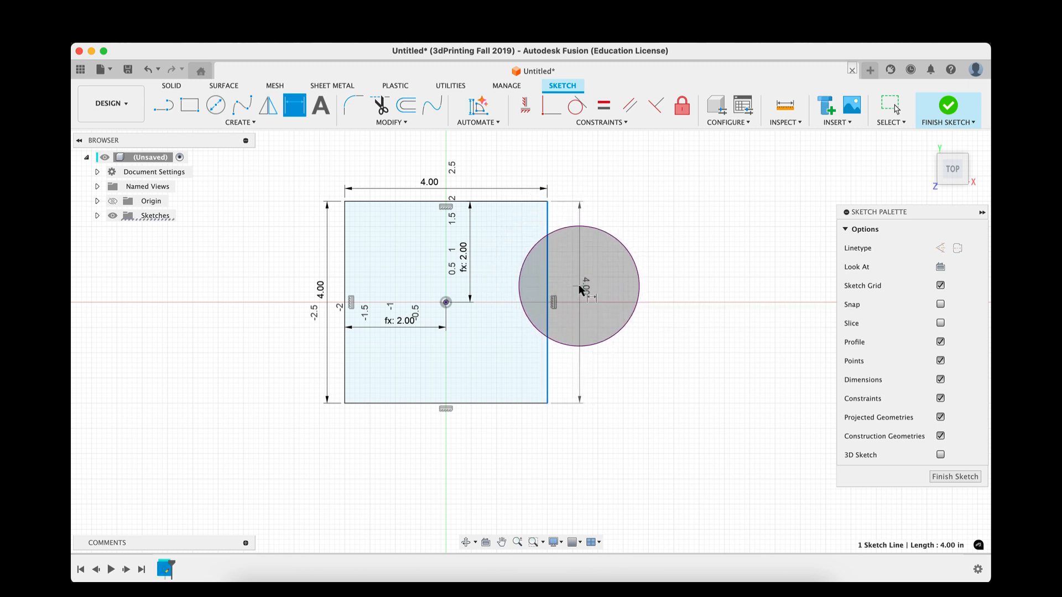
click(645, 284)
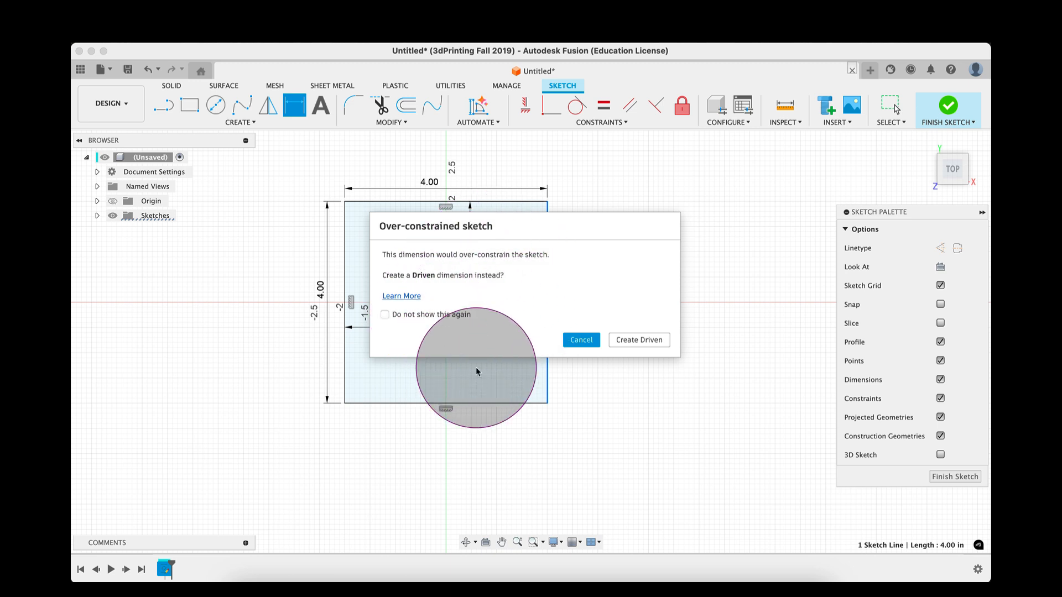
click(637, 340)
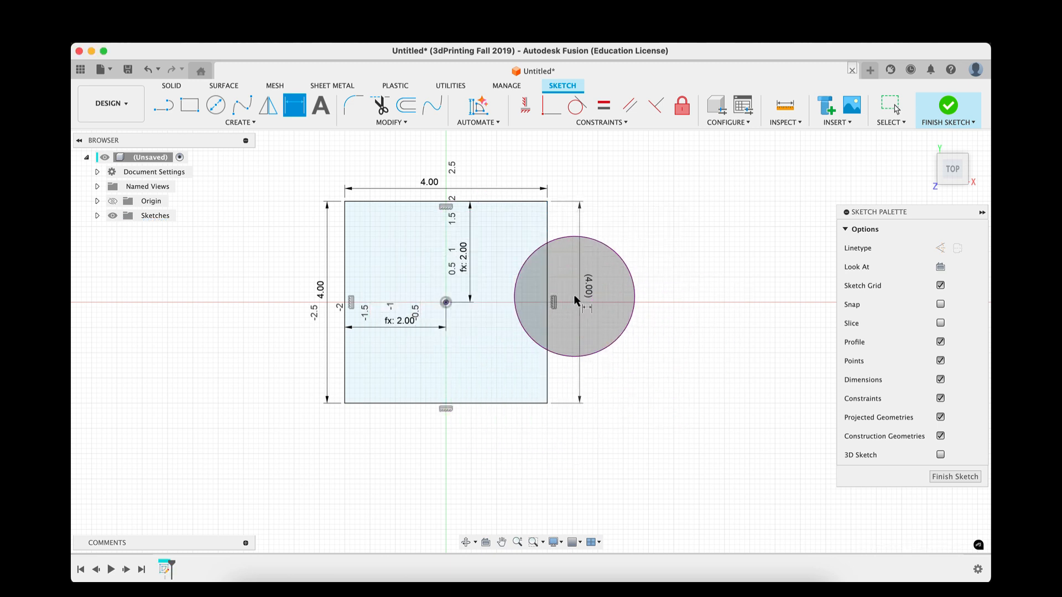
click(576, 303)
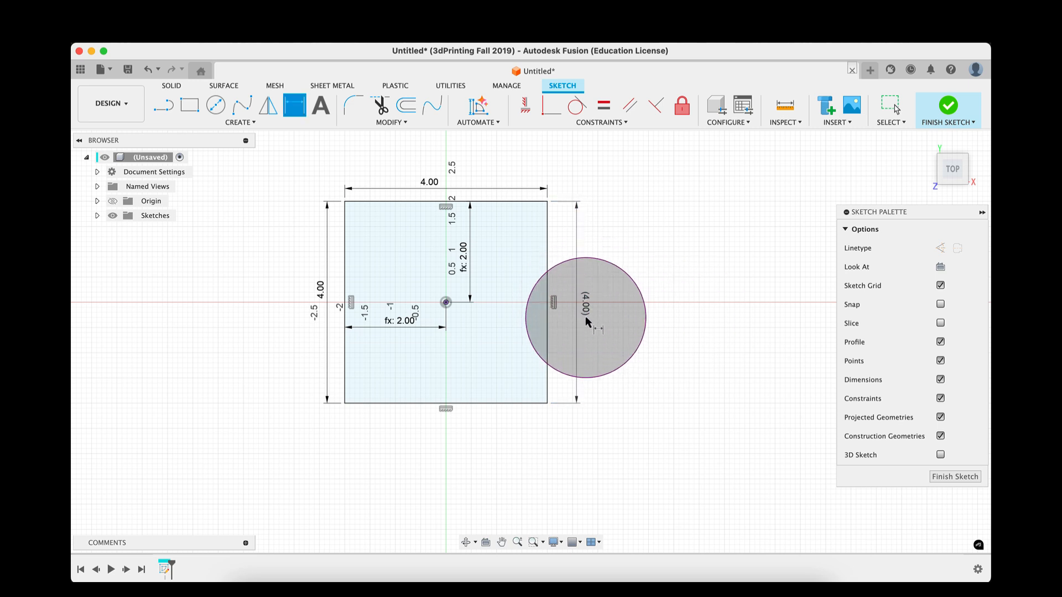
click(587, 307)
click(587, 308)
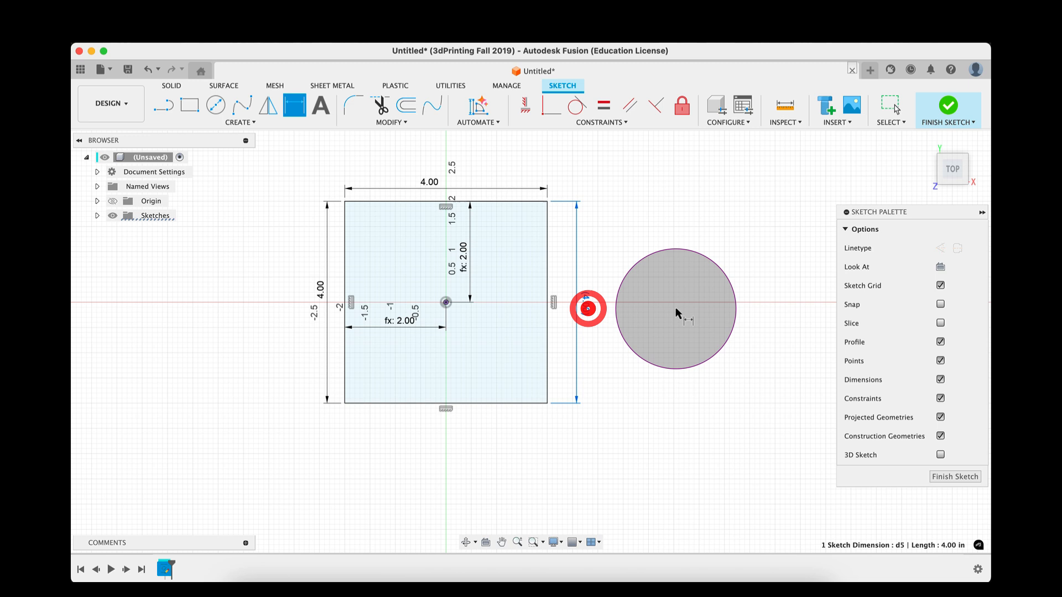
Set the rectangle's height to 5 in using the driving dimension at its left edge
click(320, 287)
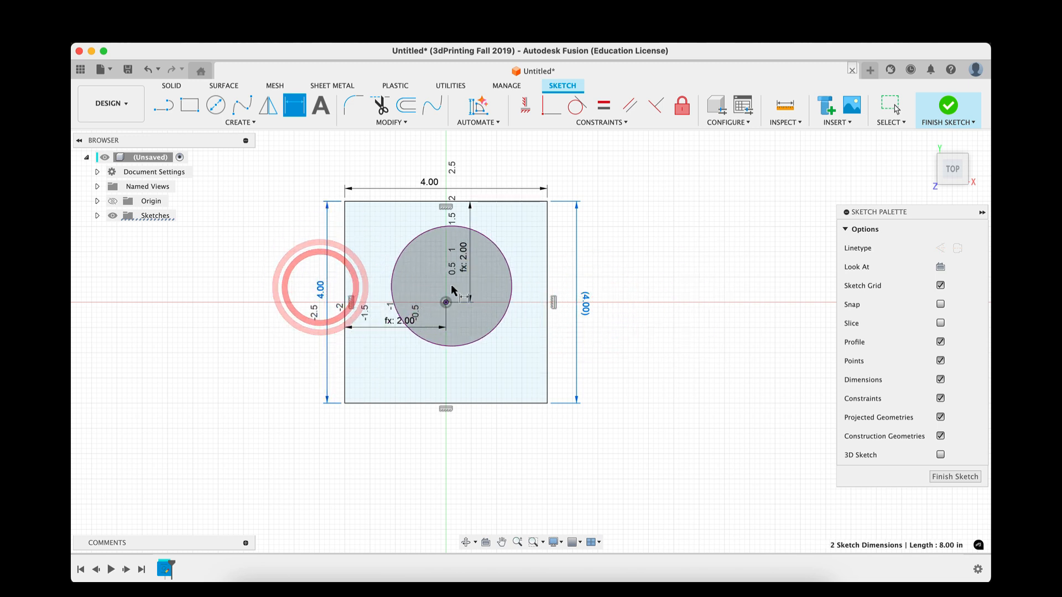
key(Escape)
double_click(320, 287)
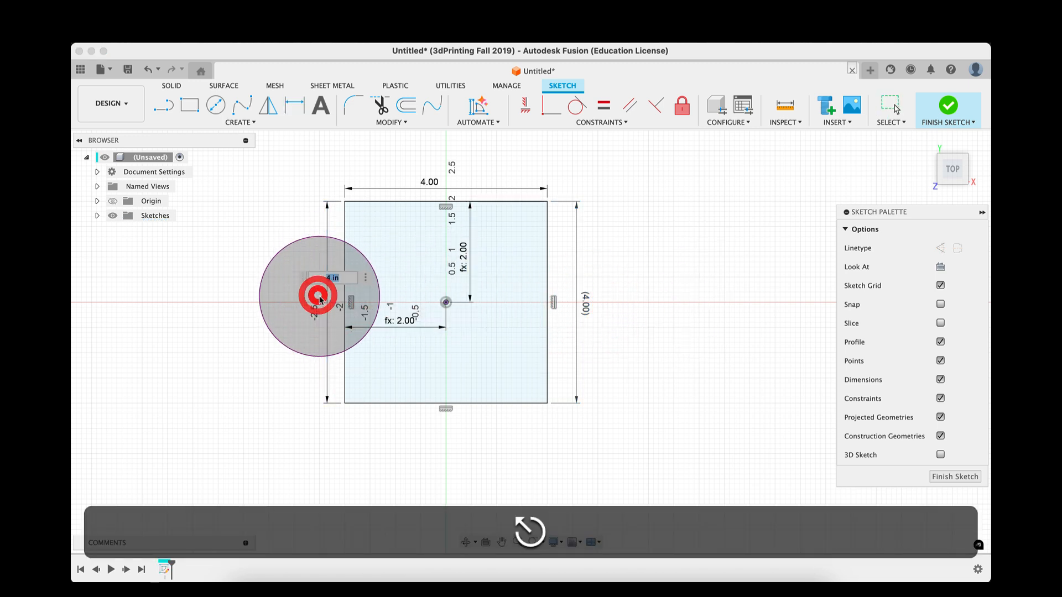
text(5)
key(Return)
Move the driven dimension closer to the rectangle's right edge and delete it
mouse_move(464, 318)
mouse_down()
mouse_move(589, 287)
mouse_move(580, 310)
mouse_move(573, 265)
mouse_move(594, 277)
mouse_move(440, 164)
mouse_move(374, 357)
mouse_move(682, 351)
mouse_move(691, 306)
mouse_move(596, 279)
mouse_move(582, 291)
mouse_move(599, 296)
mouse_move(618, 280)
mouse_move(555, 285)
mouse_move(603, 284)
mouse_move(575, 282)
mouse_move(573, 291)
mouse_up()
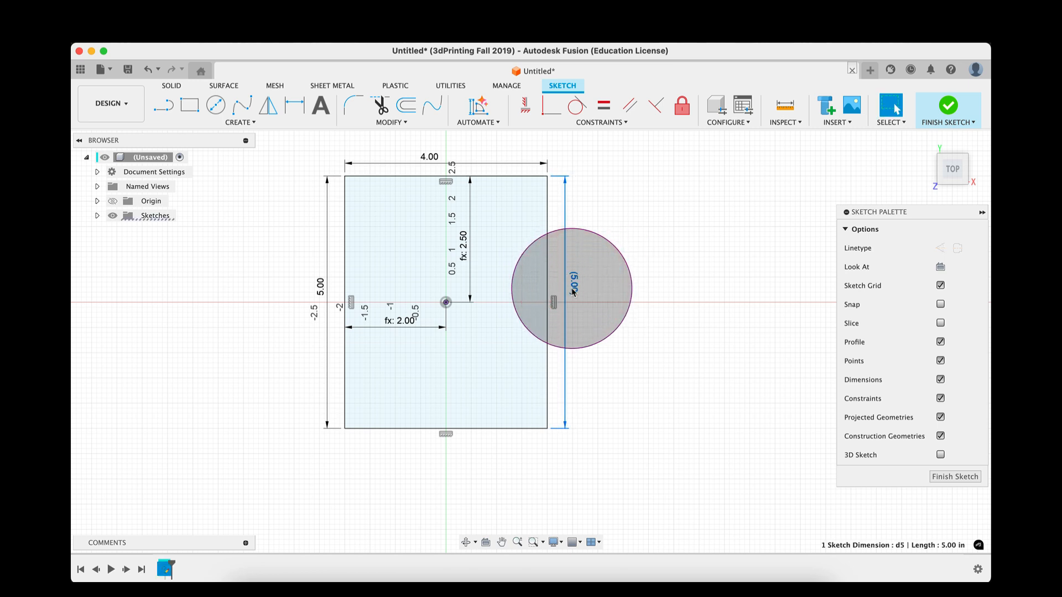
key(BackSpace)
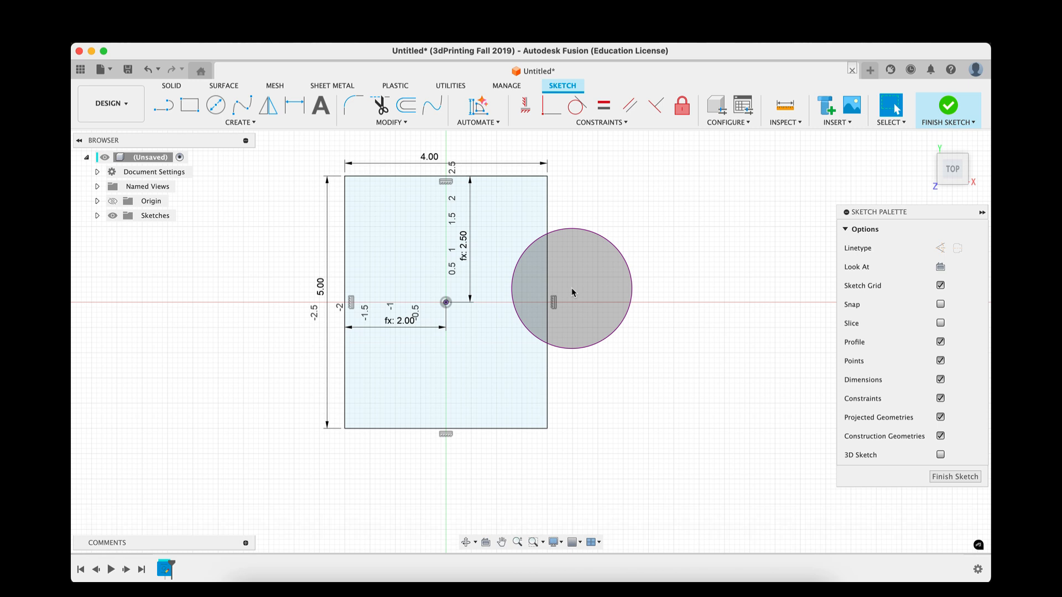
drag(572, 288, 675, 285)
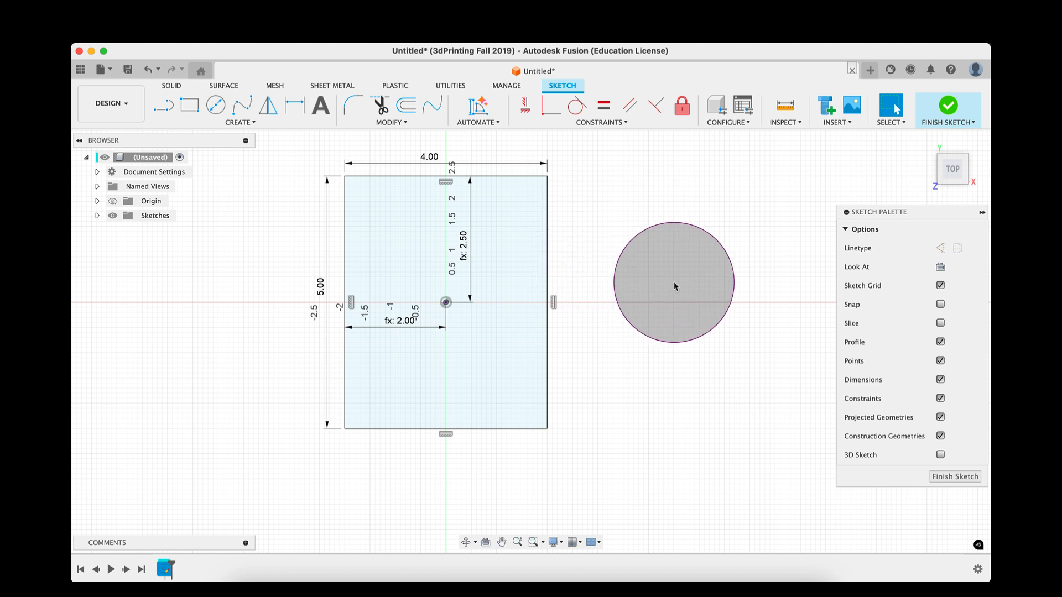
Extrude the rectangle profile 4 in as a new body
text(e)
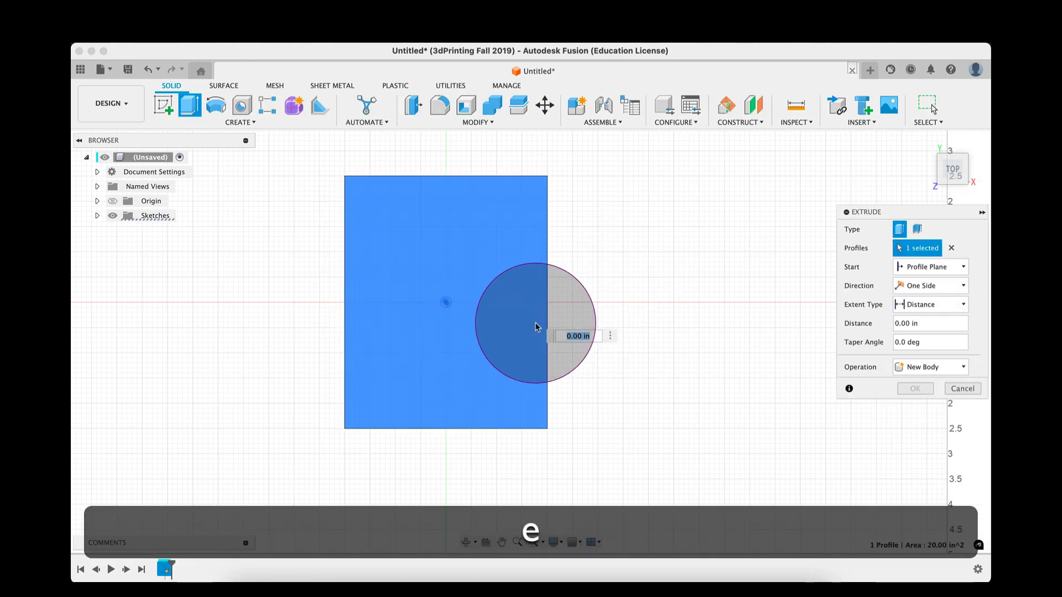
text(4)
key(Return)
Start a sketch on the block's right side face and draw a 0.75 in diameter circle slightly below and left of the face's centre
mouse_move(549, 391)
shift+middle_down()
mouse_move(549, 289)
mouse_move(621, 304)
mouse_move(552, 332)
mouse_move(545, 367)
mouse_move(549, 331)
mouse_move(443, 310)
shift+middle_up()
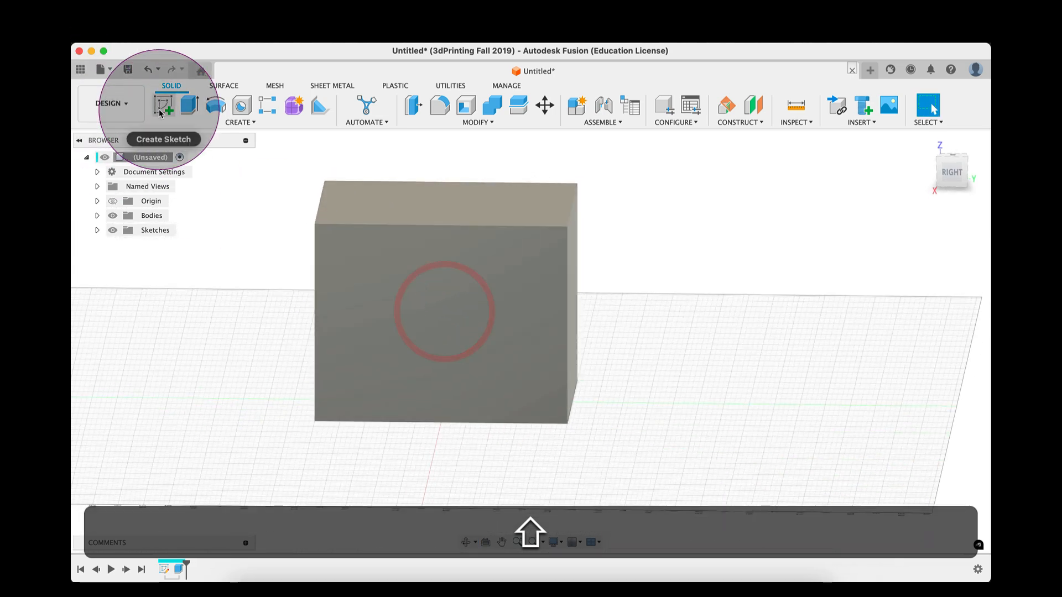
click(165, 103)
click(380, 273)
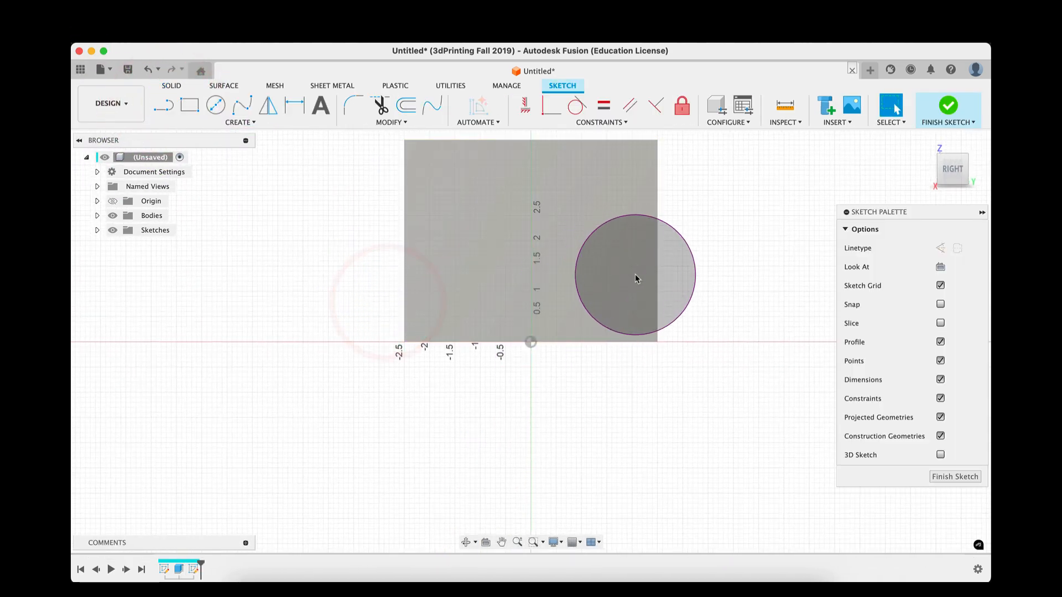
key(c)
click(509, 262)
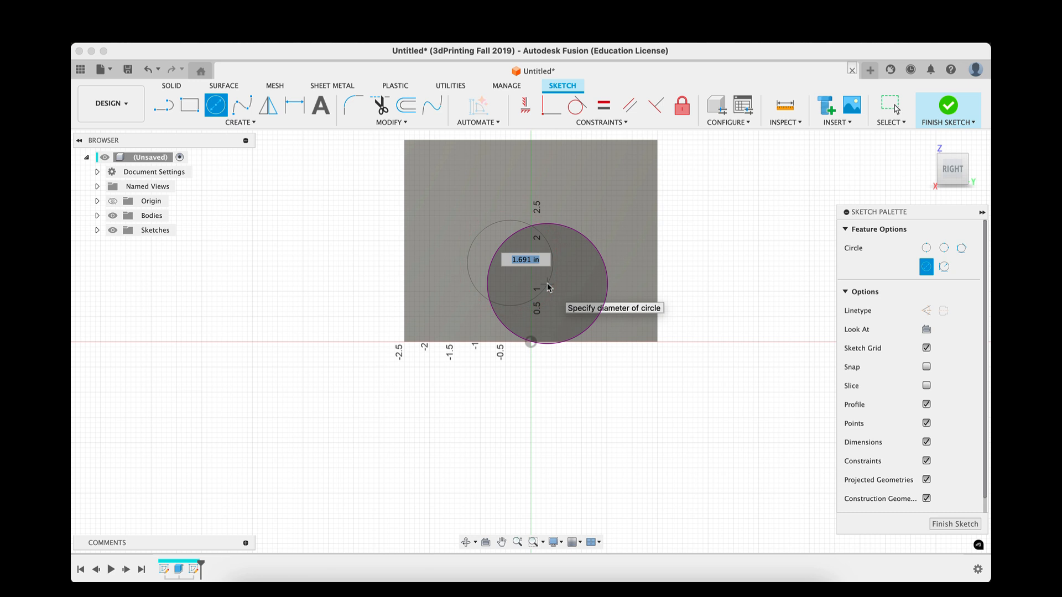
text(.75)
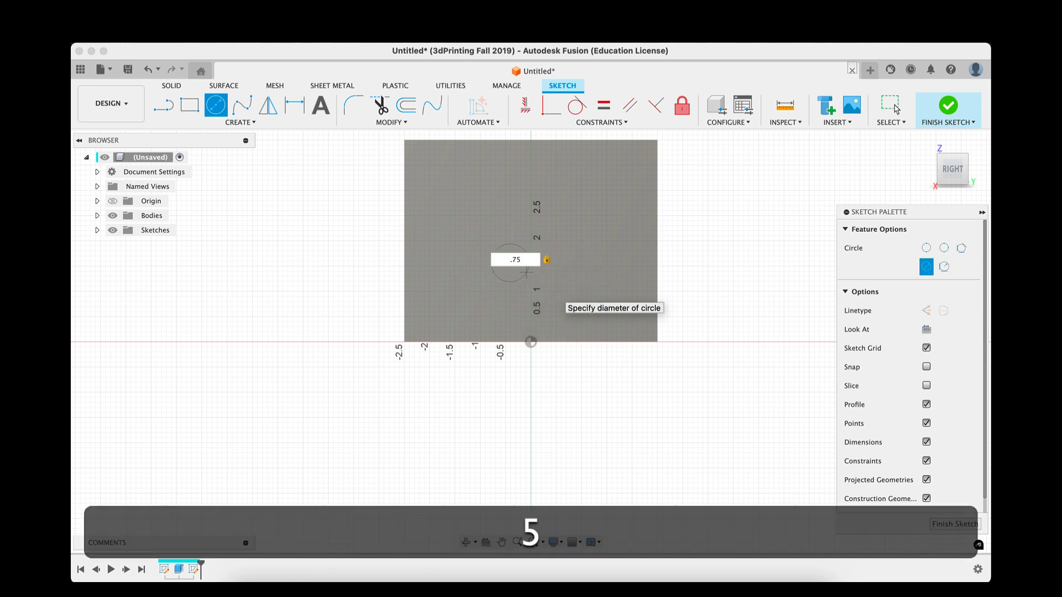
key(Return)
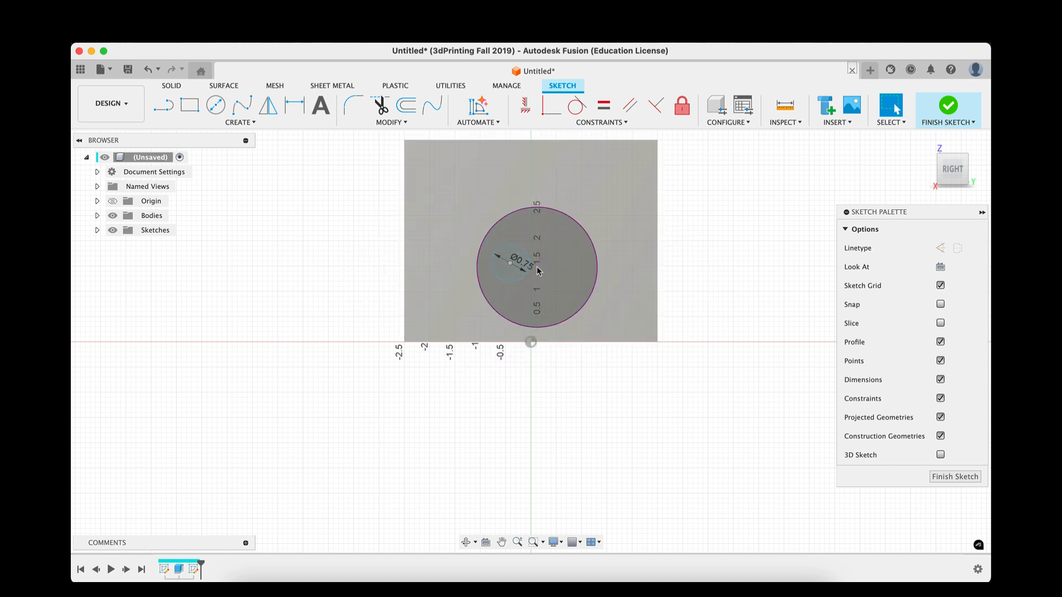
Include the outline of the block's side face in the circle's sketch with Include 3D Geometry
click(235, 122)
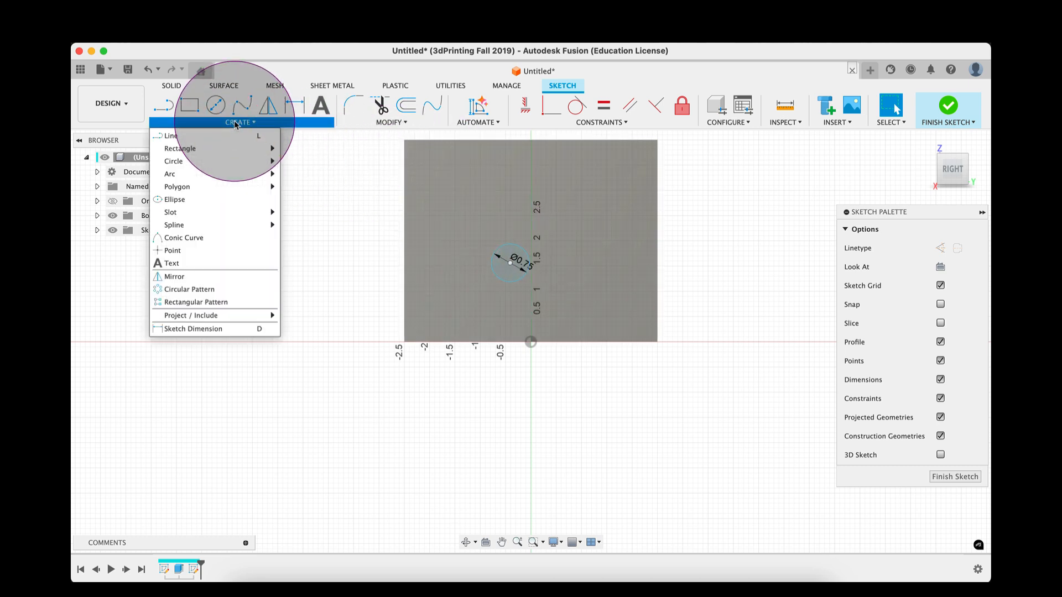
mouse_move(202, 317)
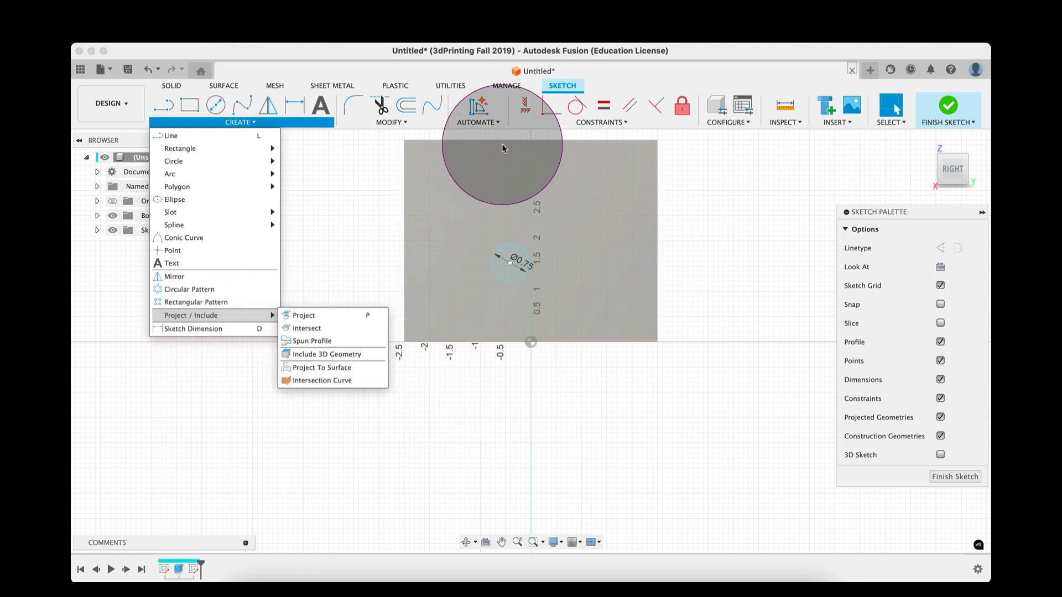
click(315, 356)
click(446, 171)
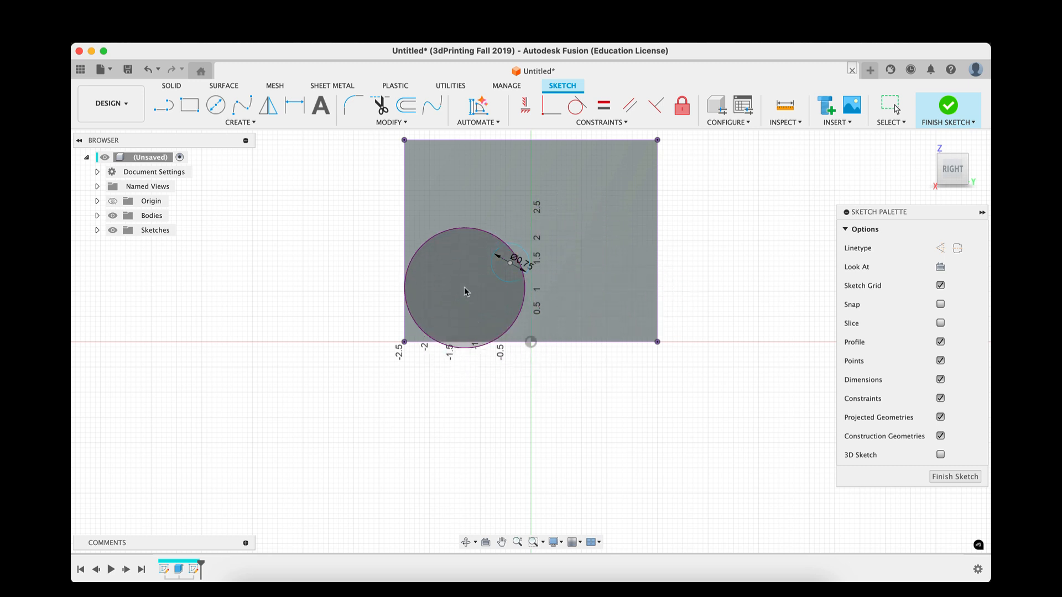
Add a driven dimension for the length of the face's bottom edge, placed below the face
key(d)
click(469, 341)
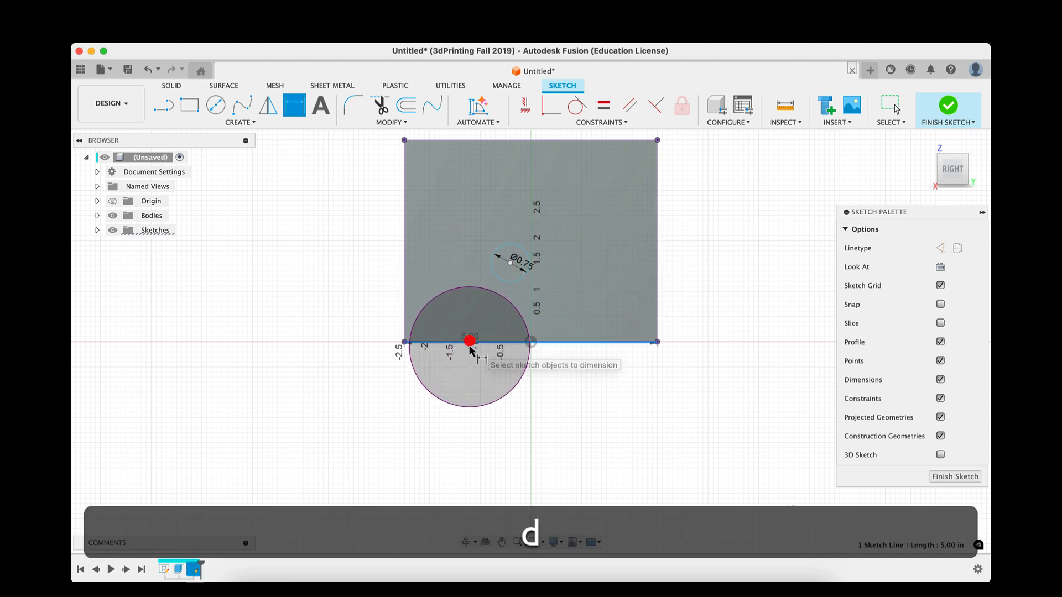
click(467, 367)
click(629, 342)
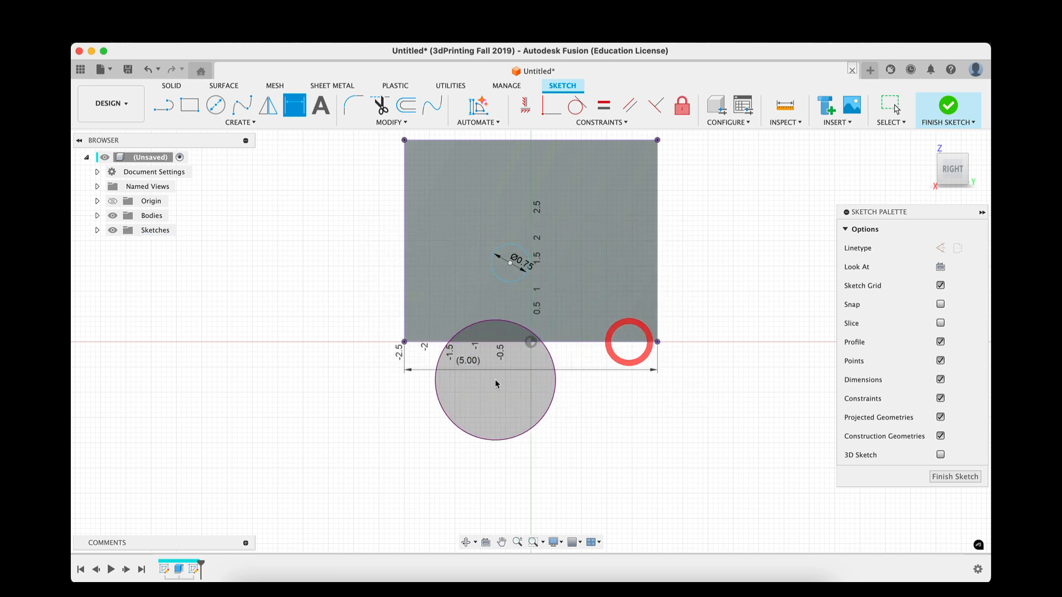
drag(474, 362, 532, 370)
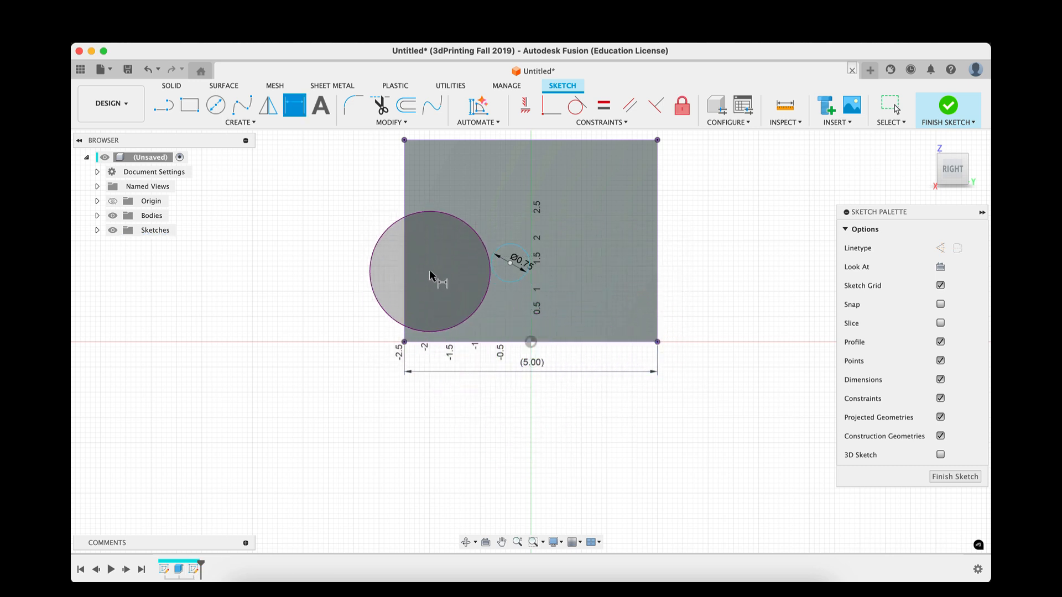
Dimension the circle's centre from the face's left edge with the formula d9/2, half the driven bottom-edge length
mouse_move(430, 271)
mouse_down()
mouse_move(463, 290)
mouse_move(502, 363)
mouse_move(432, 264)
mouse_move(403, 275)
mouse_move(509, 271)
mouse_up()
key(d)
click(508, 264)
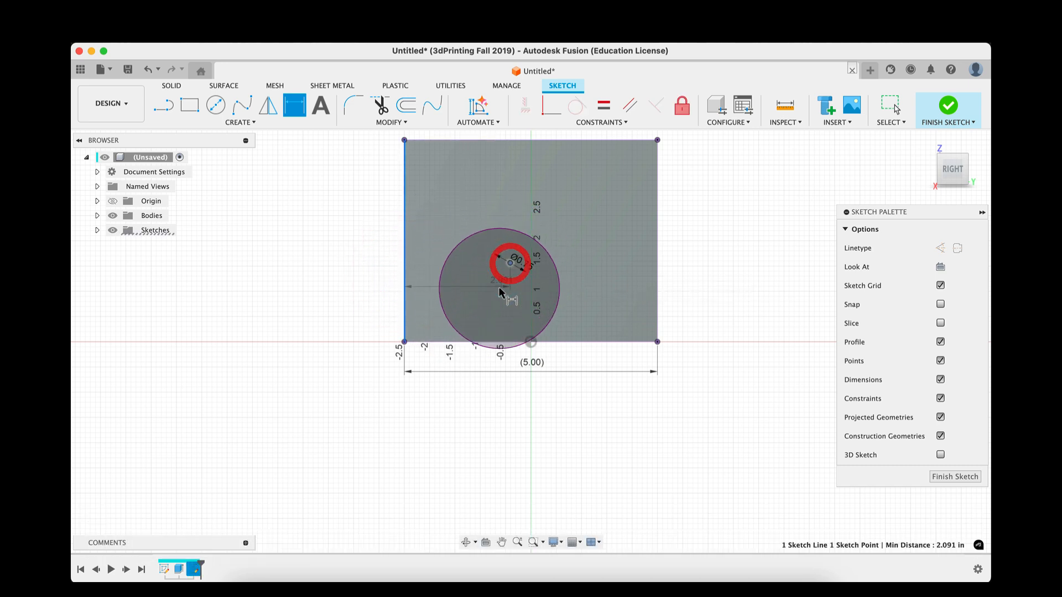
click(460, 305)
drag(533, 354, 533, 367)
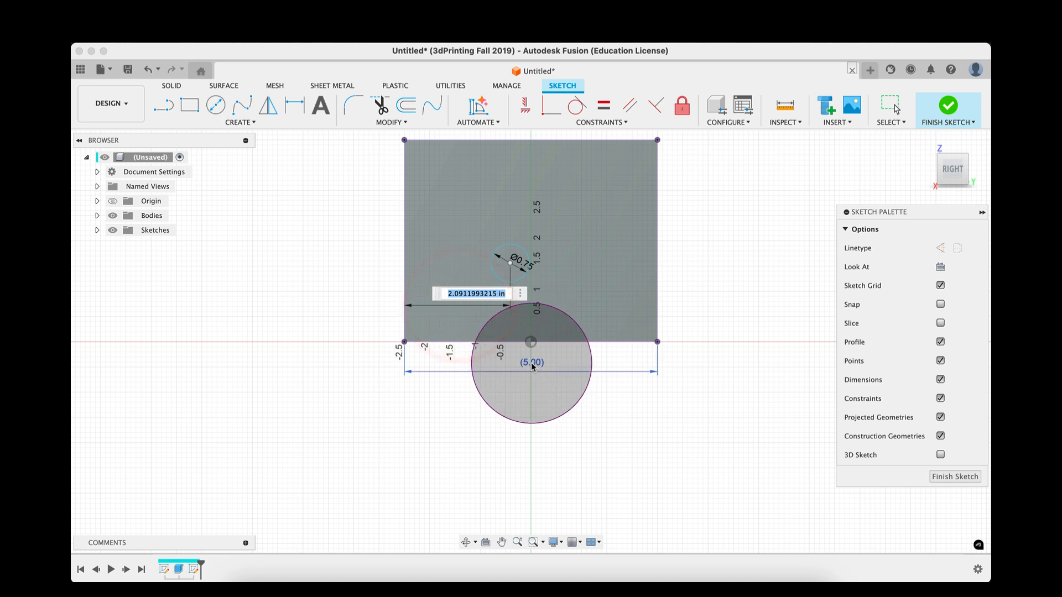
text(/2)
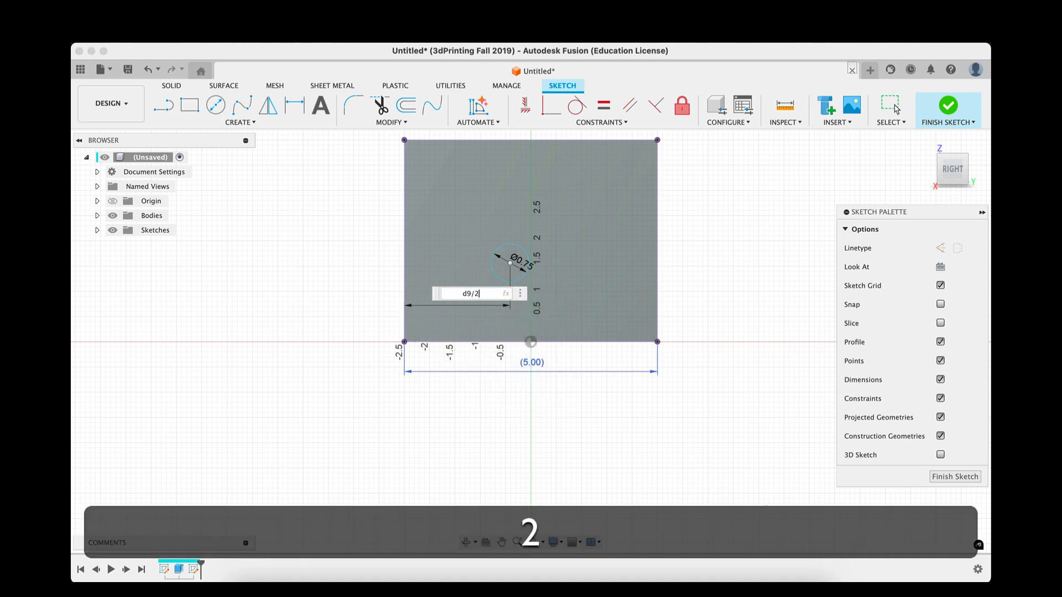
key(Return)
mouse_move(525, 271)
mouse_down()
mouse_move(606, 327)
mouse_move(575, 347)
mouse_move(528, 264)
mouse_move(547, 343)
mouse_move(519, 270)
mouse_move(535, 280)
mouse_move(554, 347)
mouse_move(568, 304)
mouse_move(310, 287)
mouse_move(324, 264)
mouse_move(322, 178)
mouse_move(280, 107)
mouse_move(545, 362)
mouse_move(557, 346)
mouse_up()
Dimension the circle's centre 1.50 in above the face's bottom edge
key(d)
key(d)
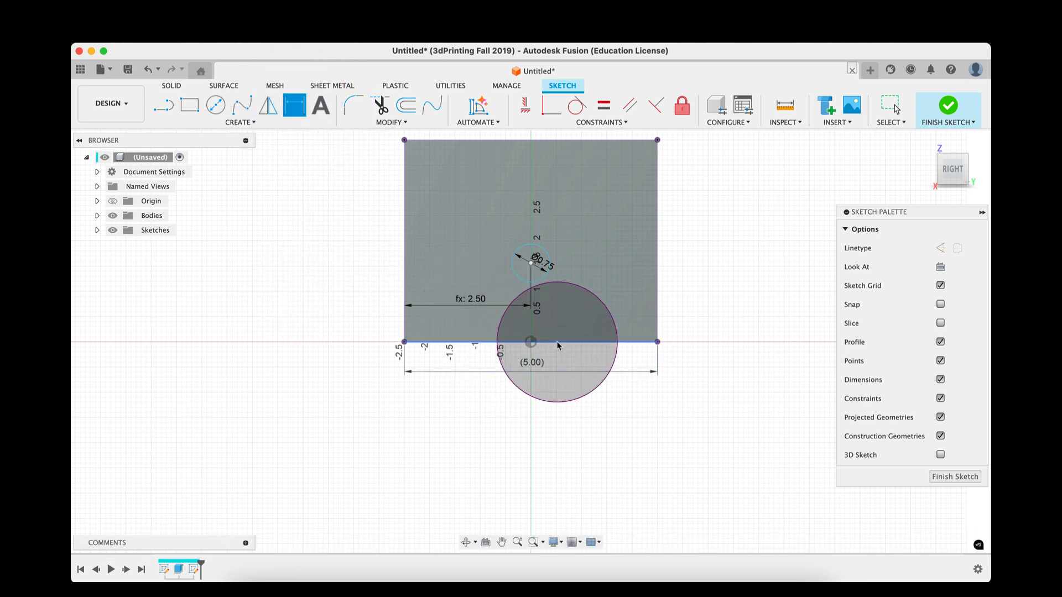
click(555, 346)
click(530, 263)
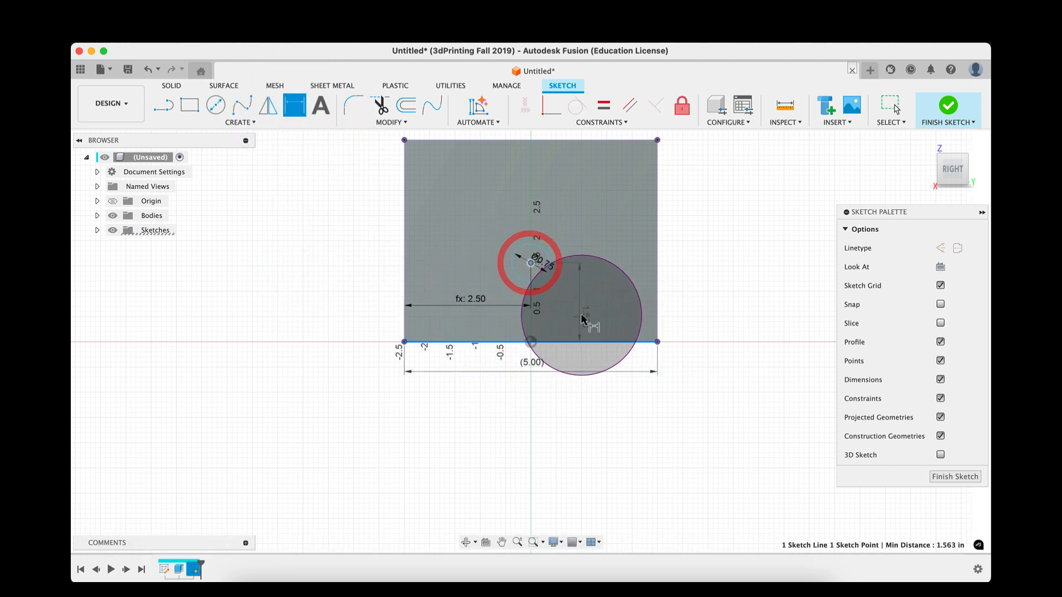
click(583, 315)
text(1.50)
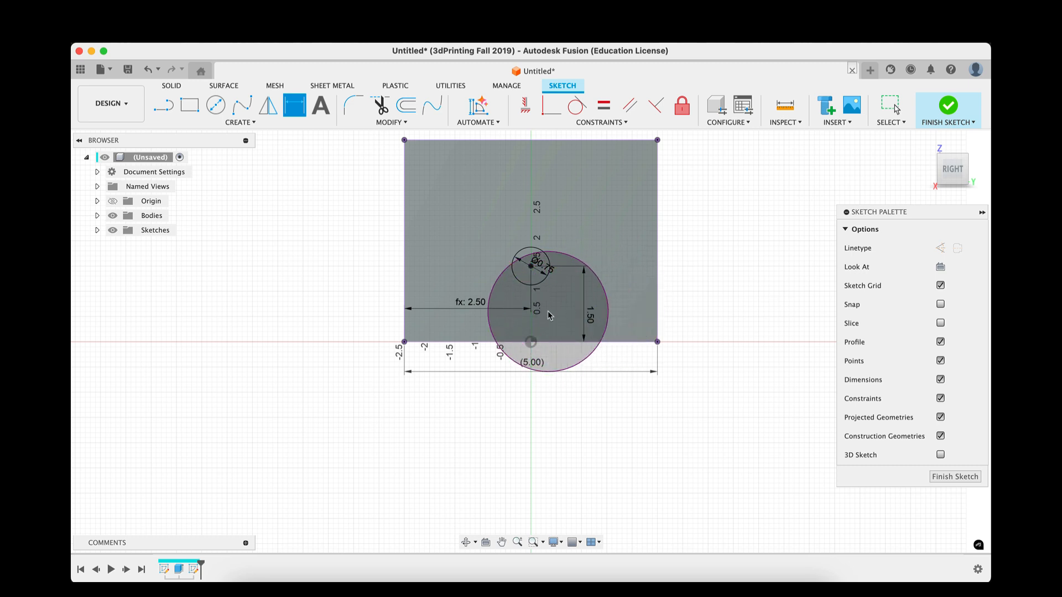
Draw a two-point rectangle about 0.53 in wide and 1.45 in high, starting inside the circle and extending above it
key(r)
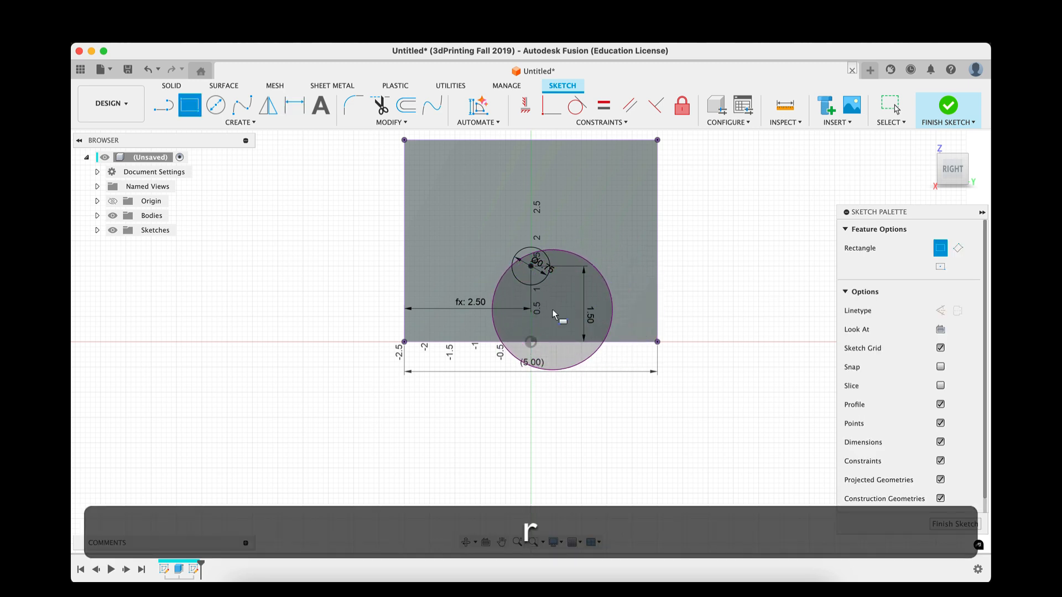
click(522, 271)
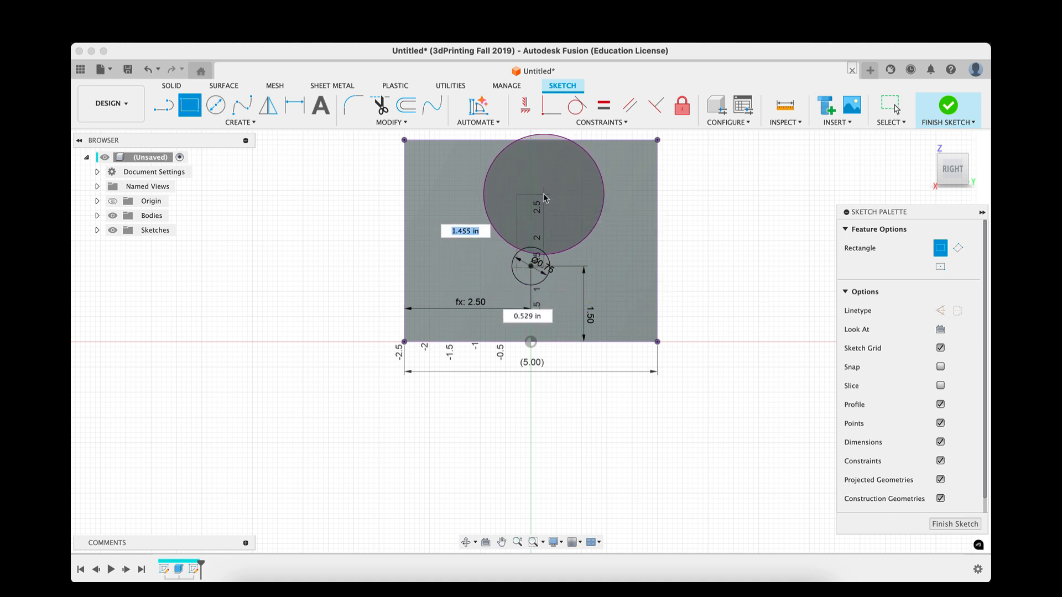
click(543, 197)
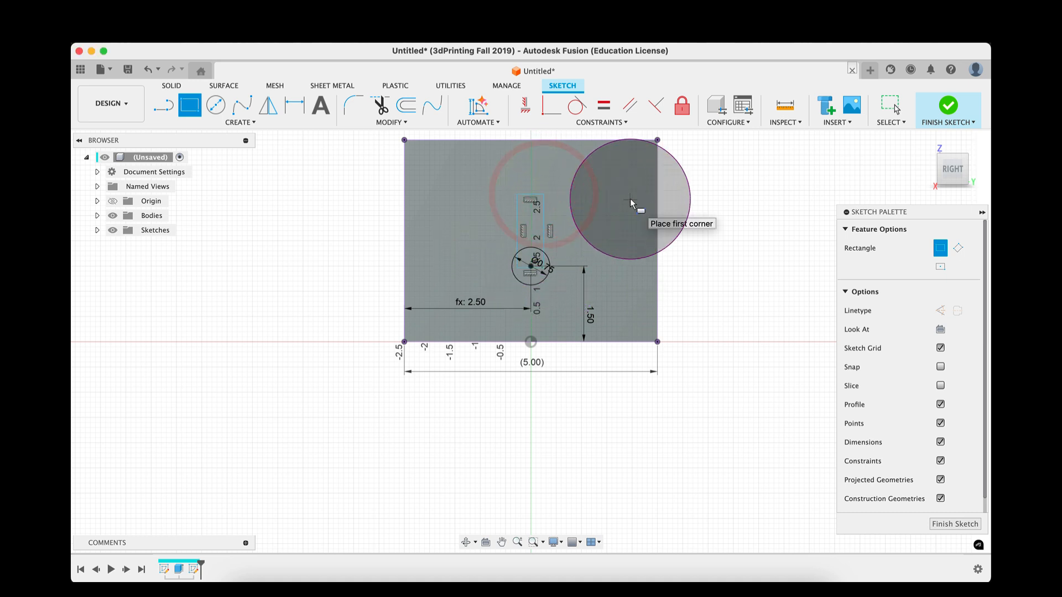
Dimension the rectangle to 0.50 in wide and 1.25 in high
key(d)
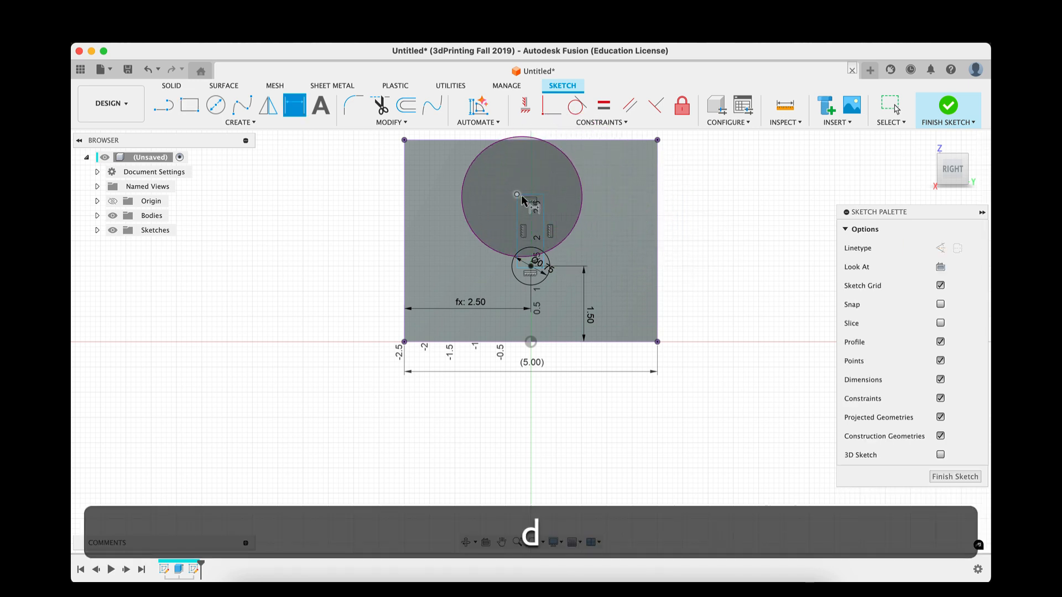
click(526, 197)
click(528, 183)
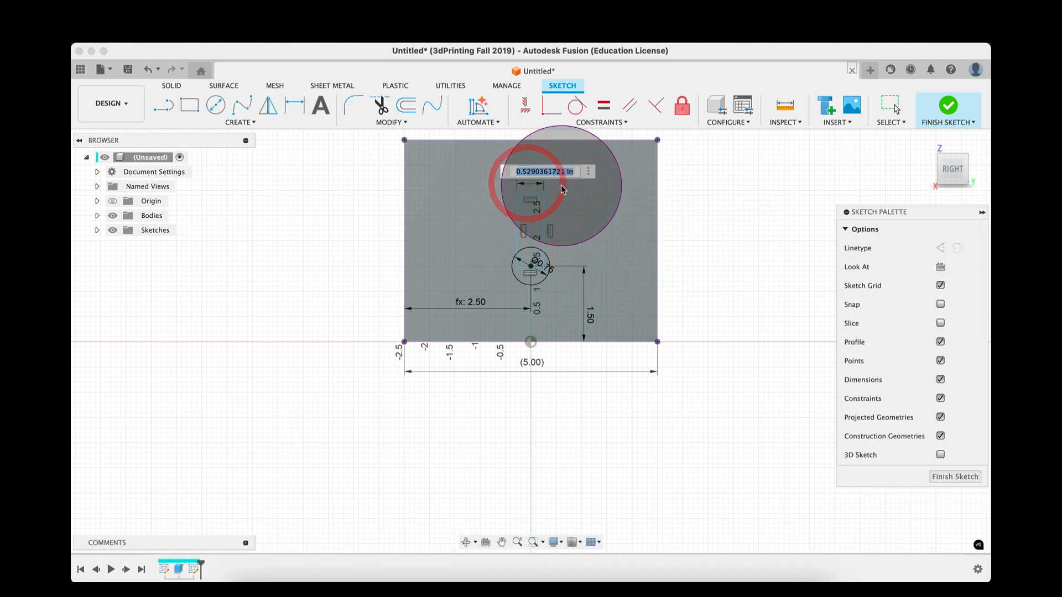
text(.)
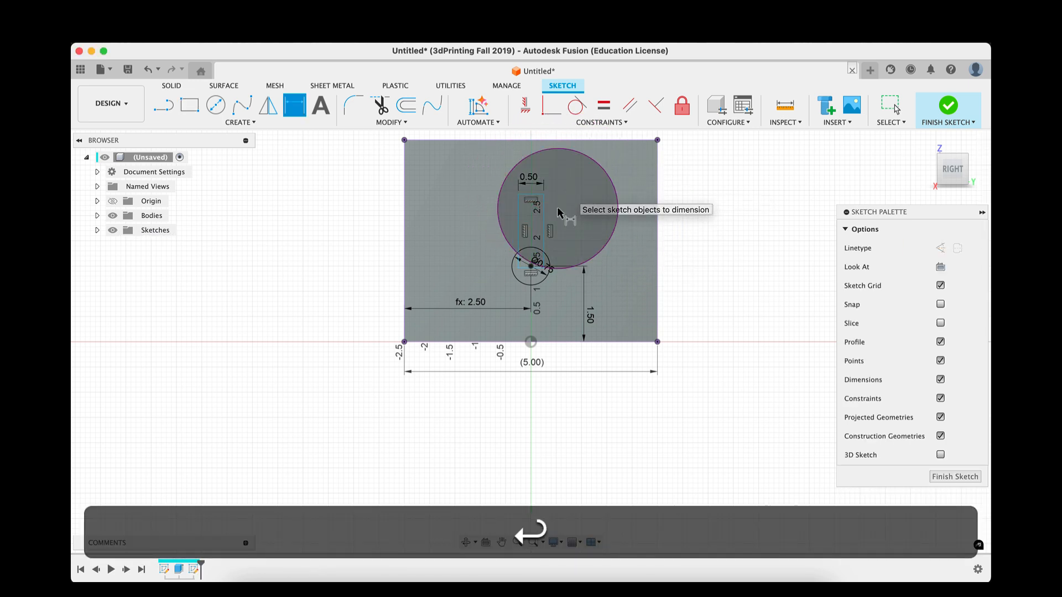
click(520, 237)
click(506, 237)
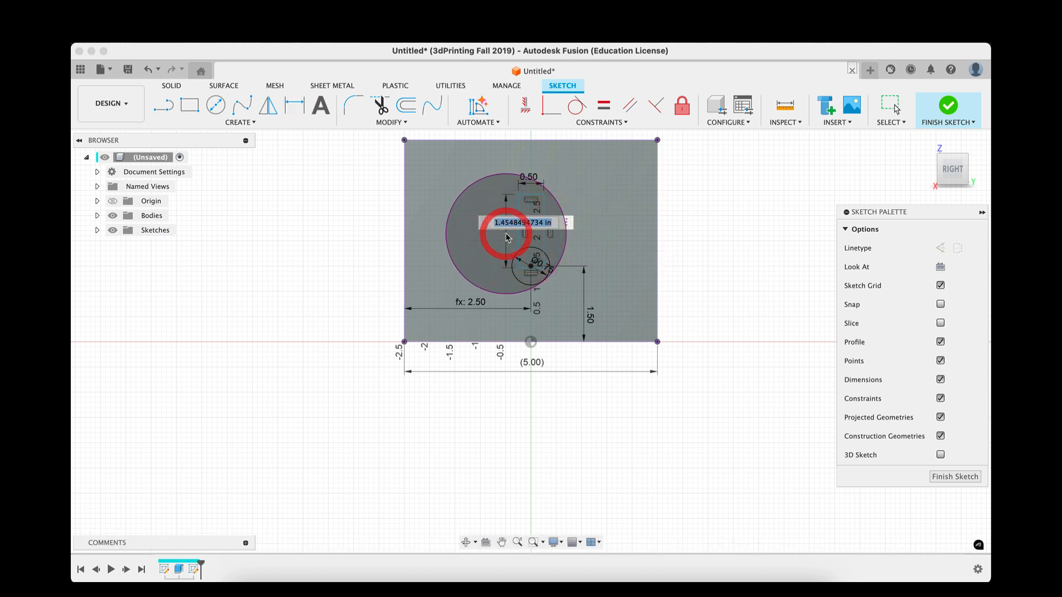
text(1.25)
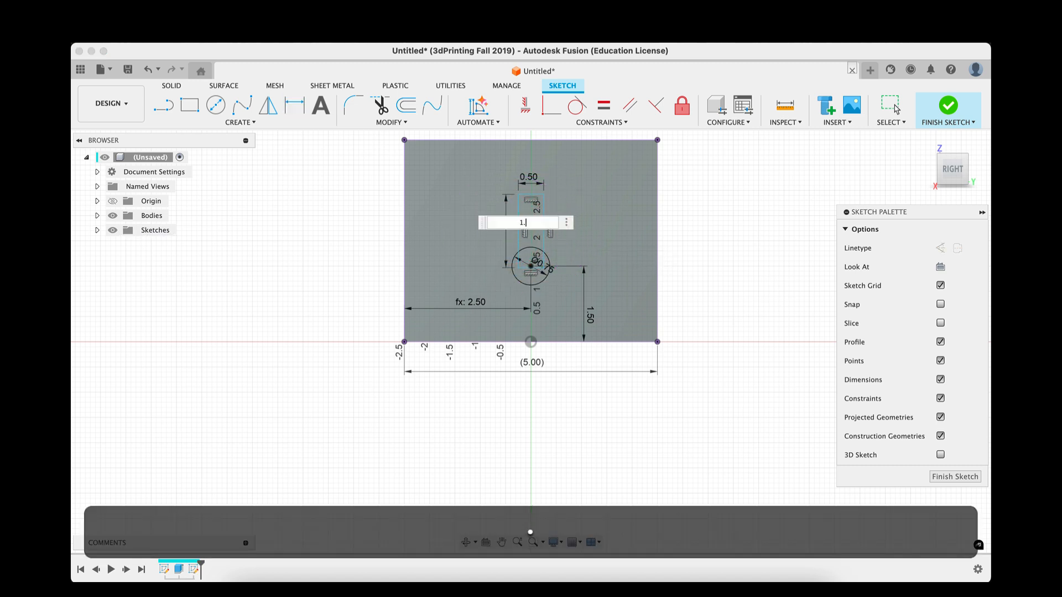
key(Return)
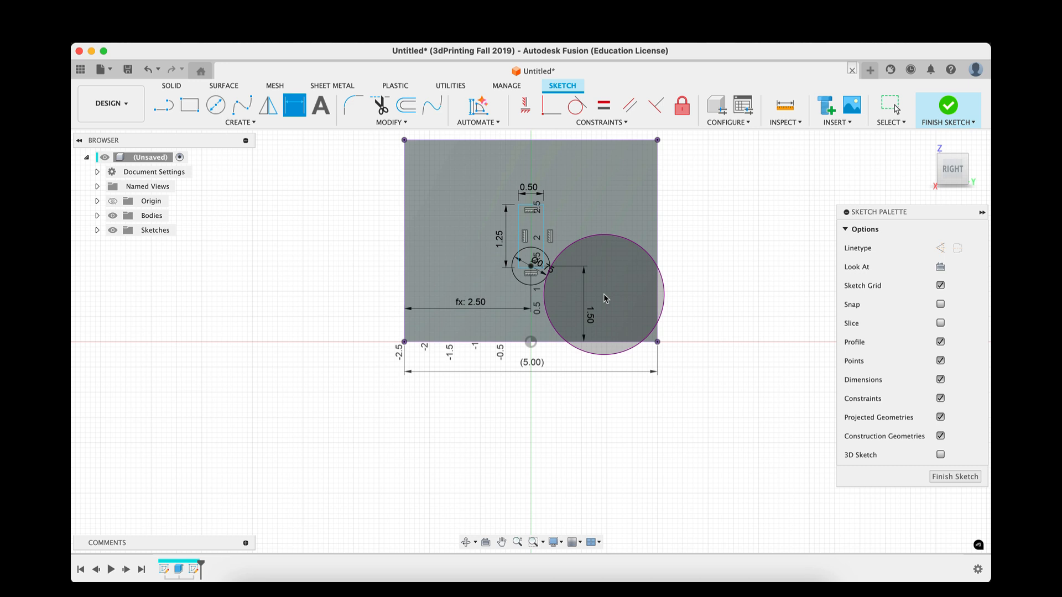
Apply a Collinear constraint to the circle's centre and the rectangle's two bottom corners
drag(605, 299, 532, 313)
scroll(532, 314, down, 3)
scroll(531, 313, up, 5)
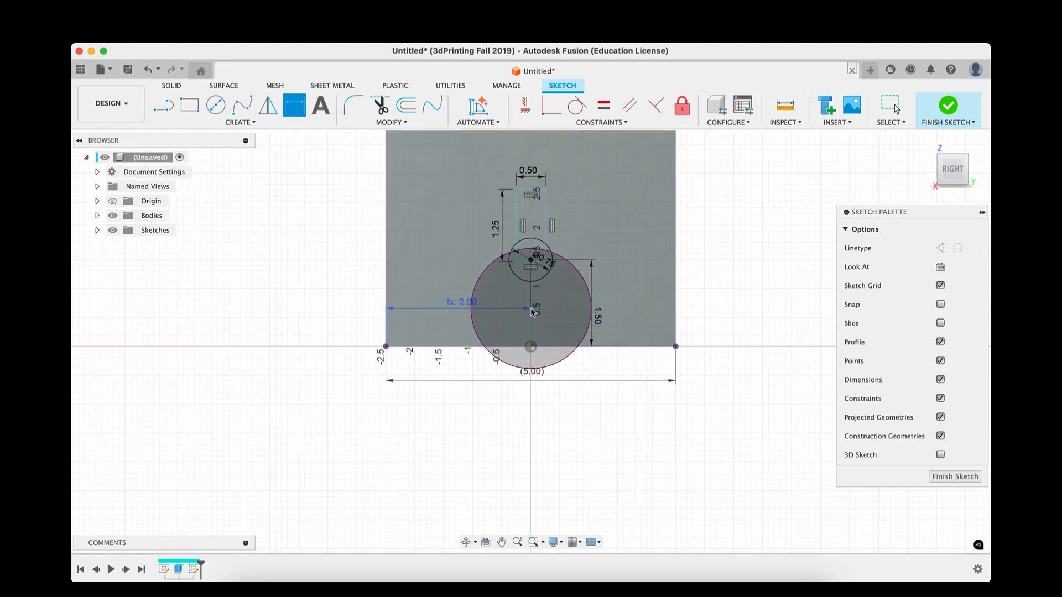
scroll(531, 309, up, 3)
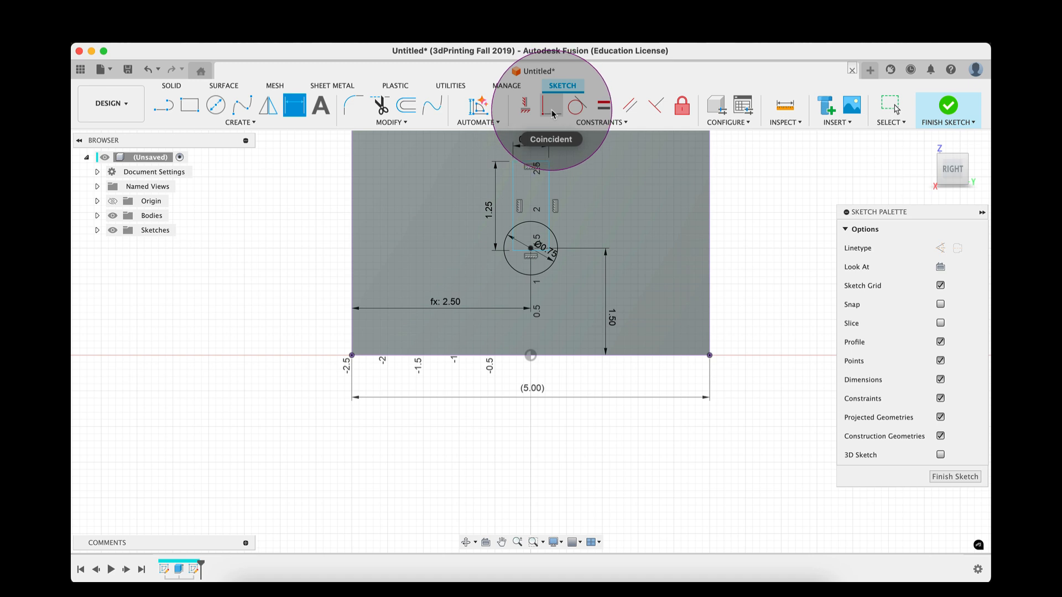
click(590, 123)
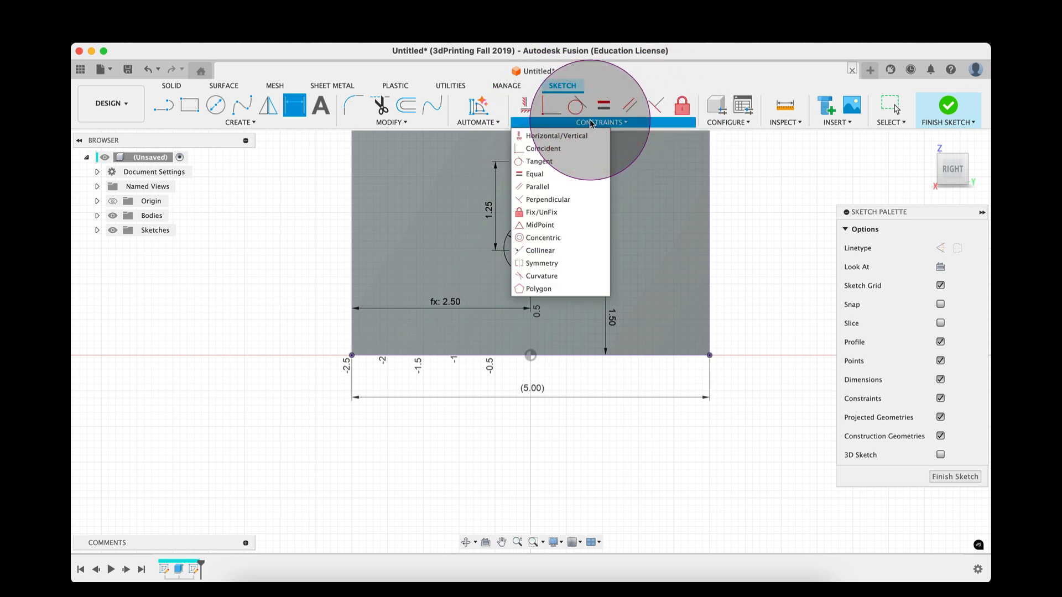
click(553, 252)
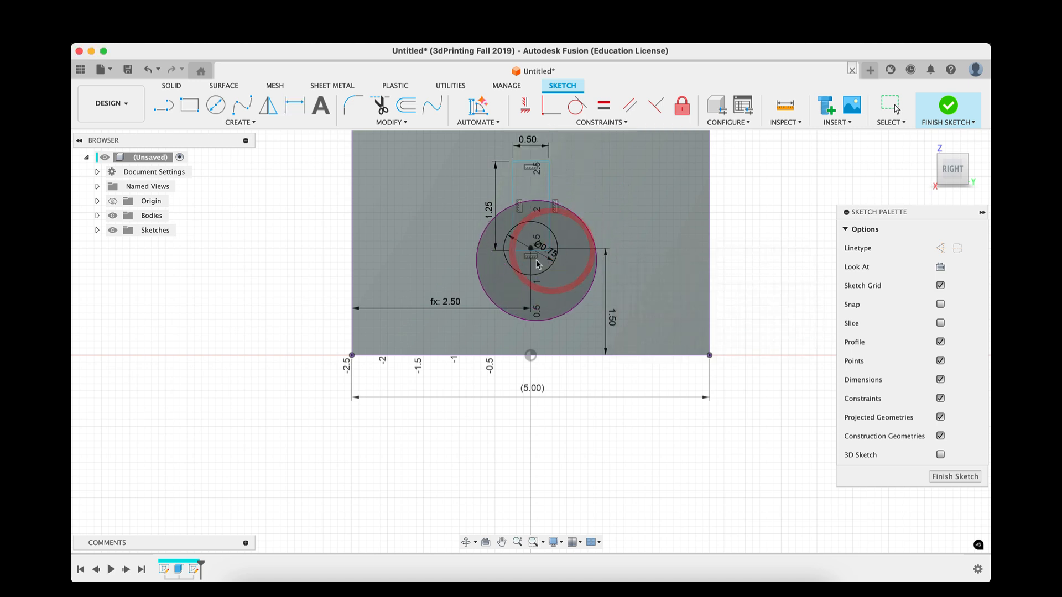
click(530, 250)
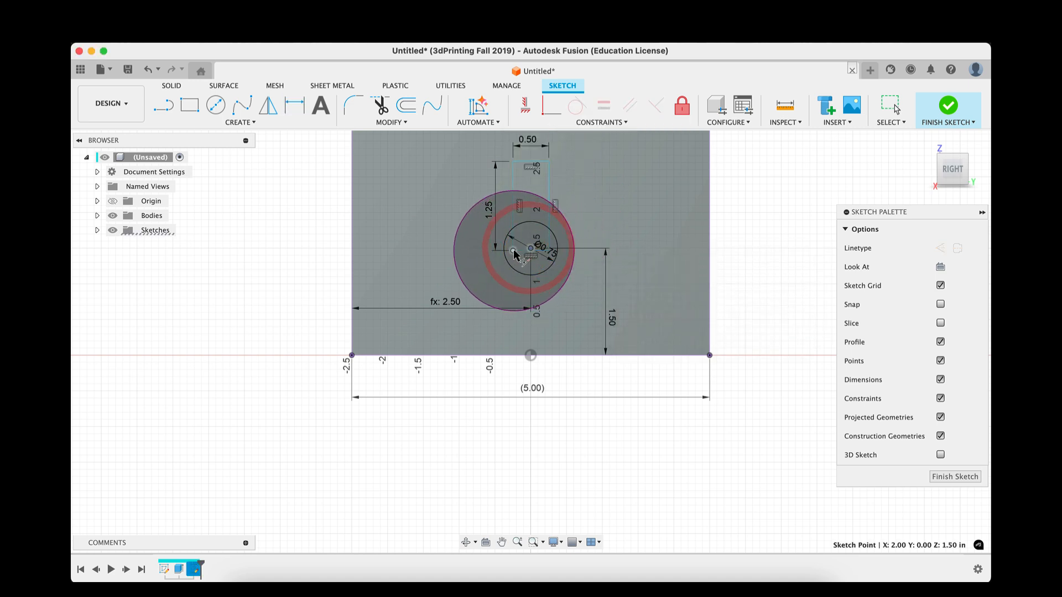
click(514, 251)
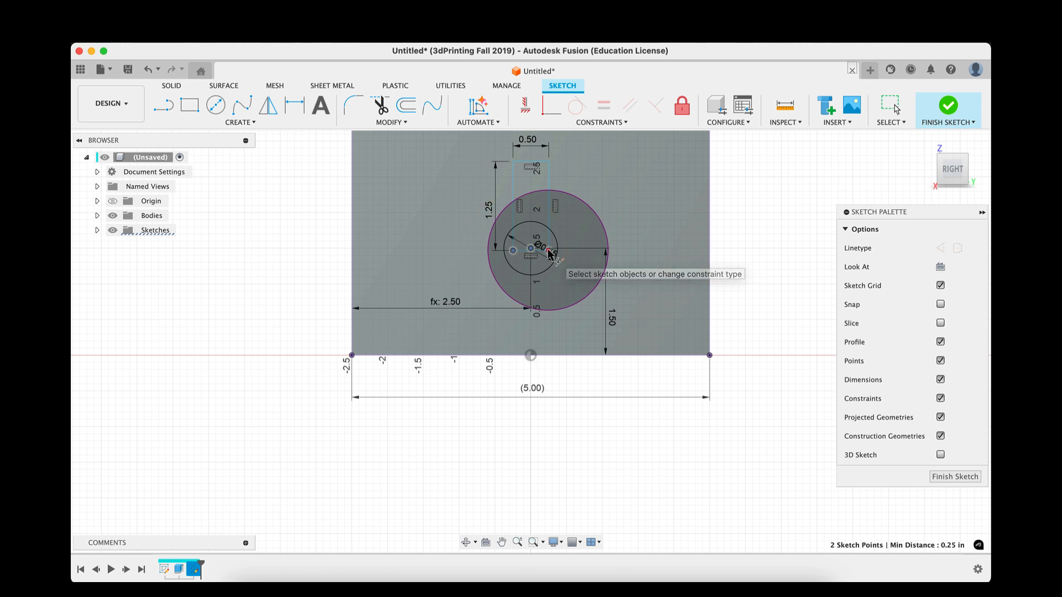
click(550, 253)
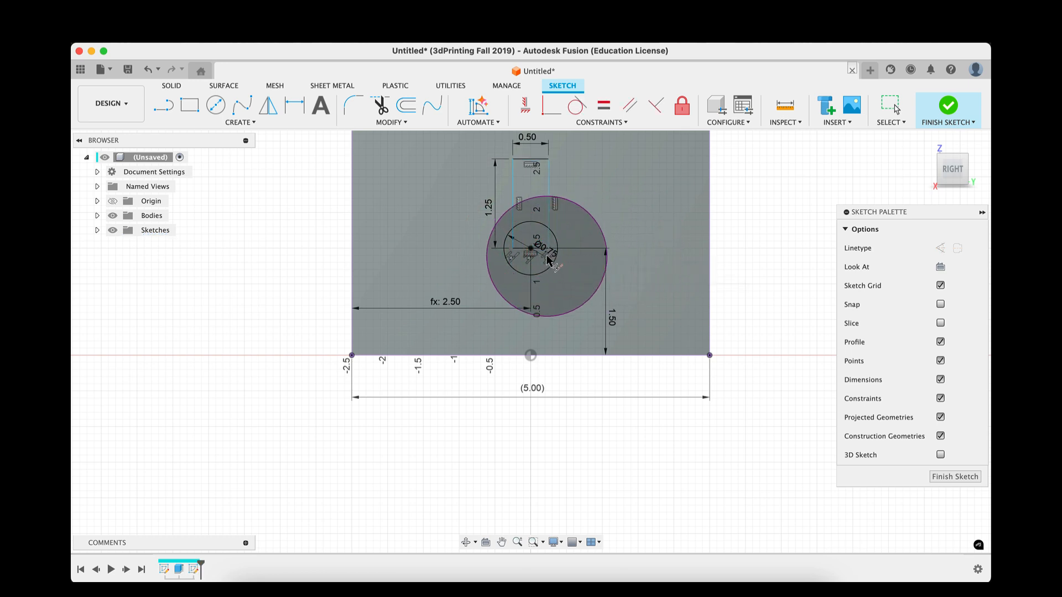
Examine how the rectangle's bottom edge and sides line up with the circle and its centre
scroll(546, 268, up, 5)
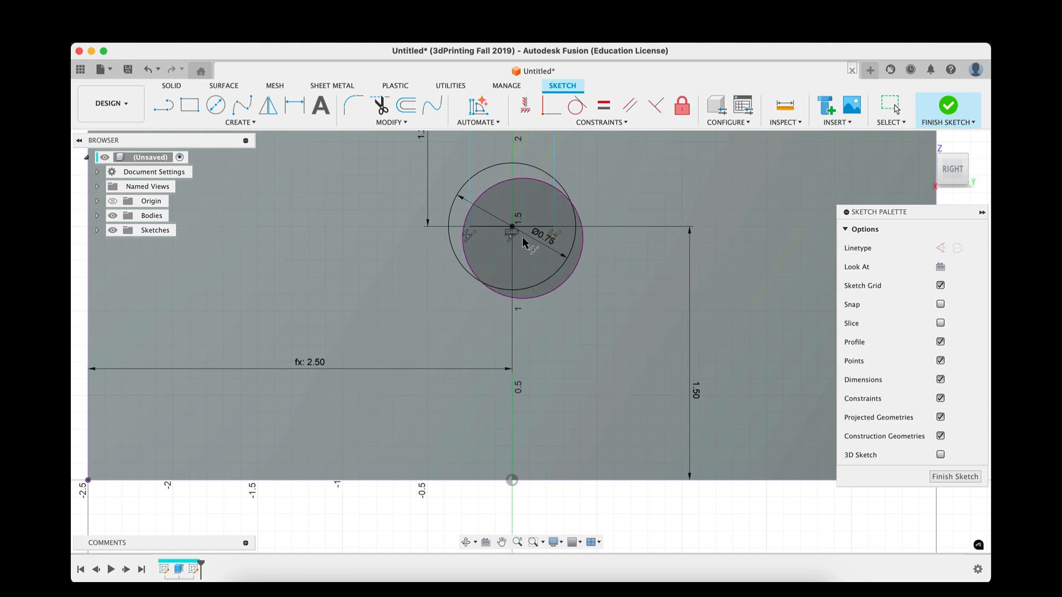
scroll(542, 275, down, 6)
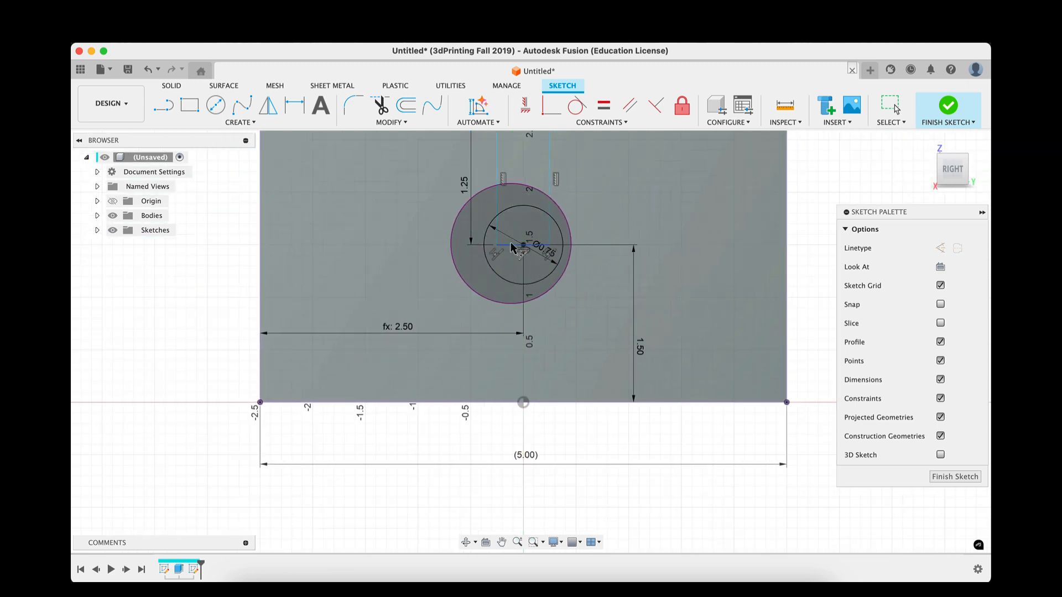
drag(524, 190, 595, 255)
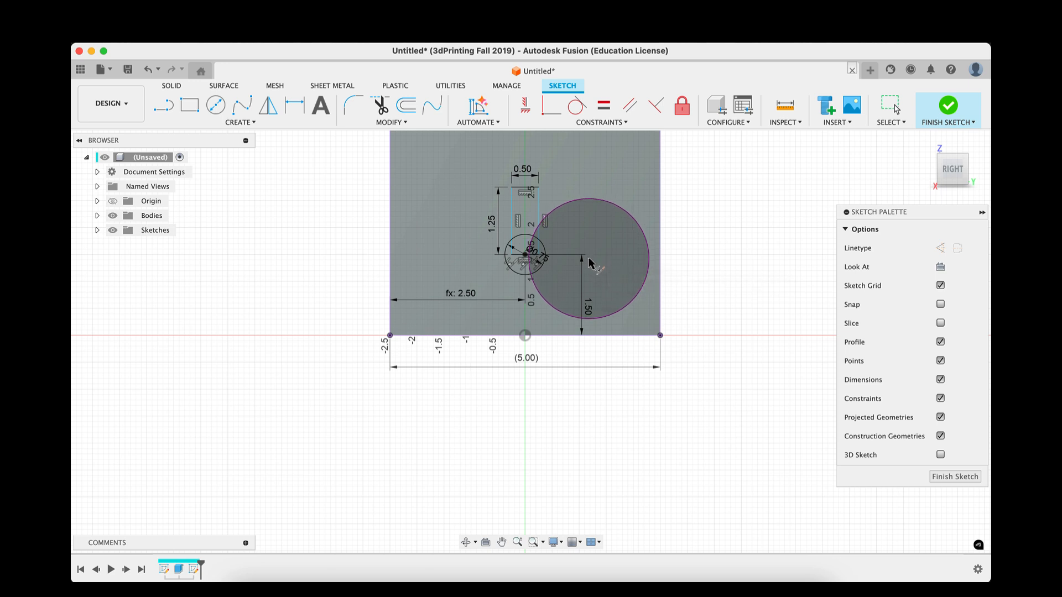
drag(589, 259, 558, 317)
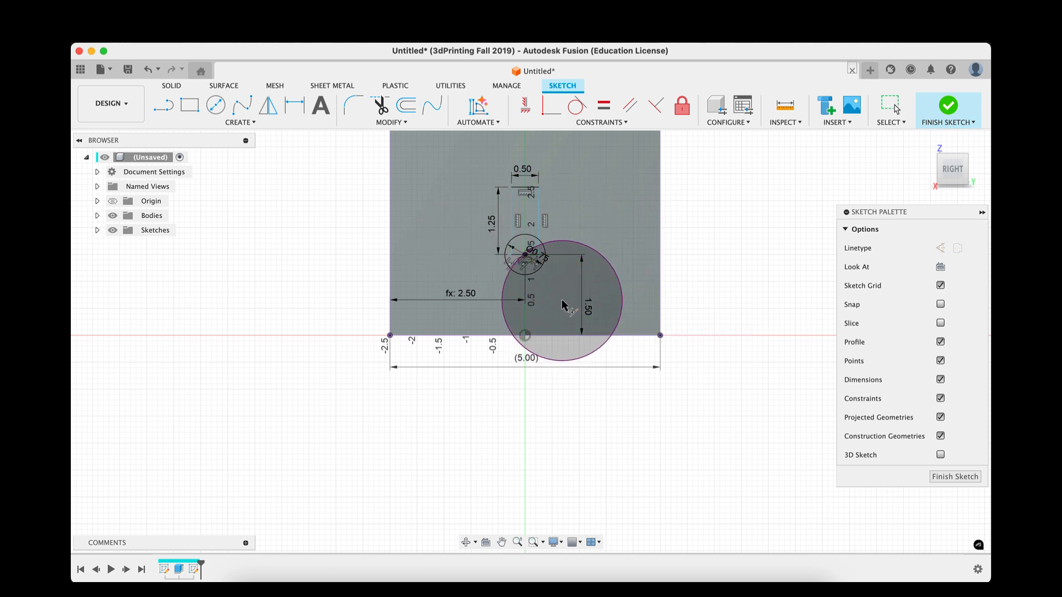
scroll(539, 295, up, 4)
middle_drag(549, 284, 554, 369)
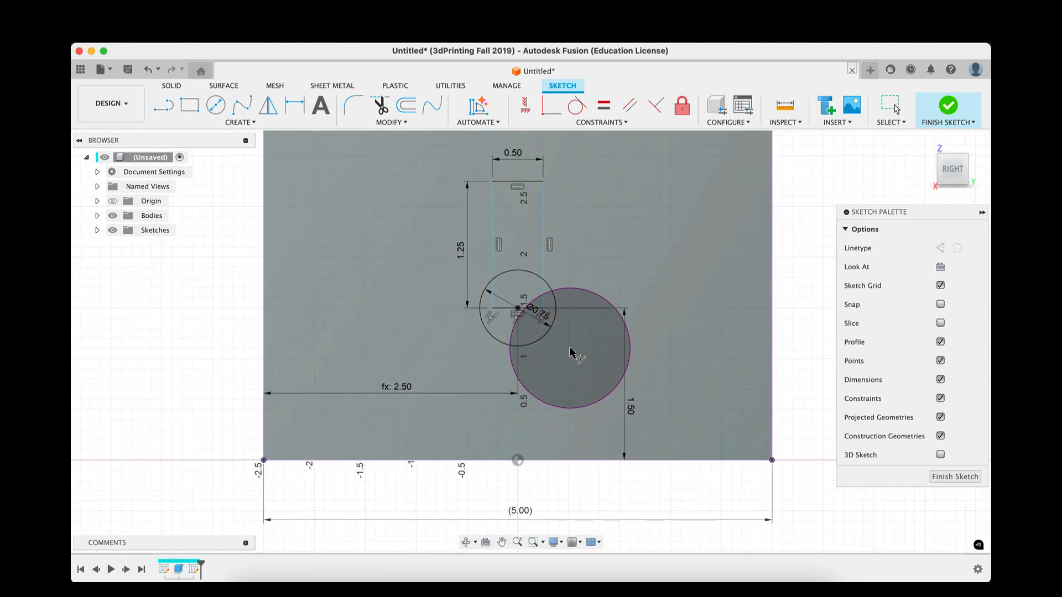
drag(565, 355, 514, 319)
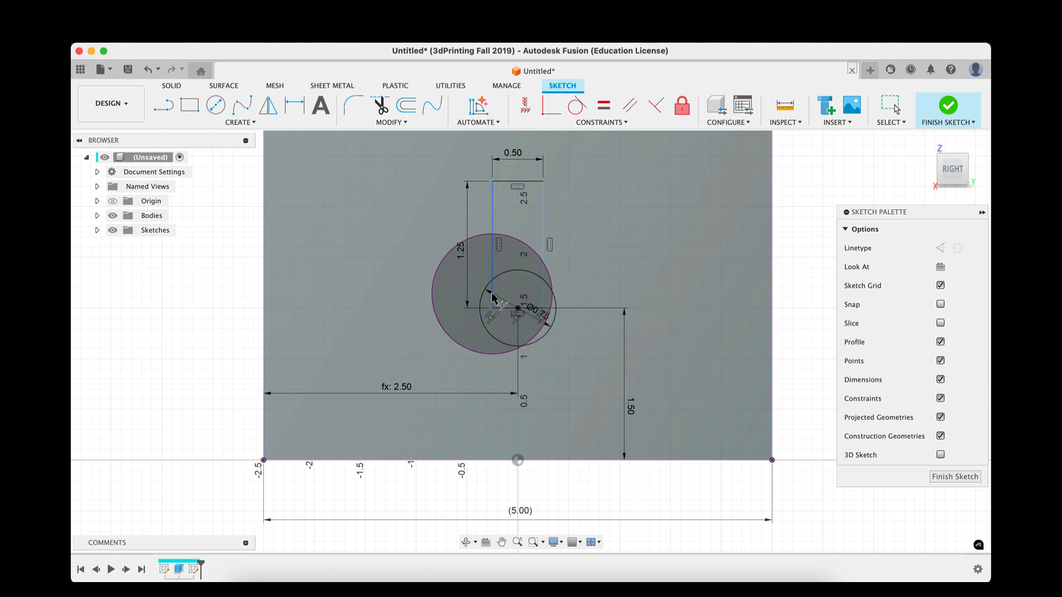
drag(492, 297, 519, 250)
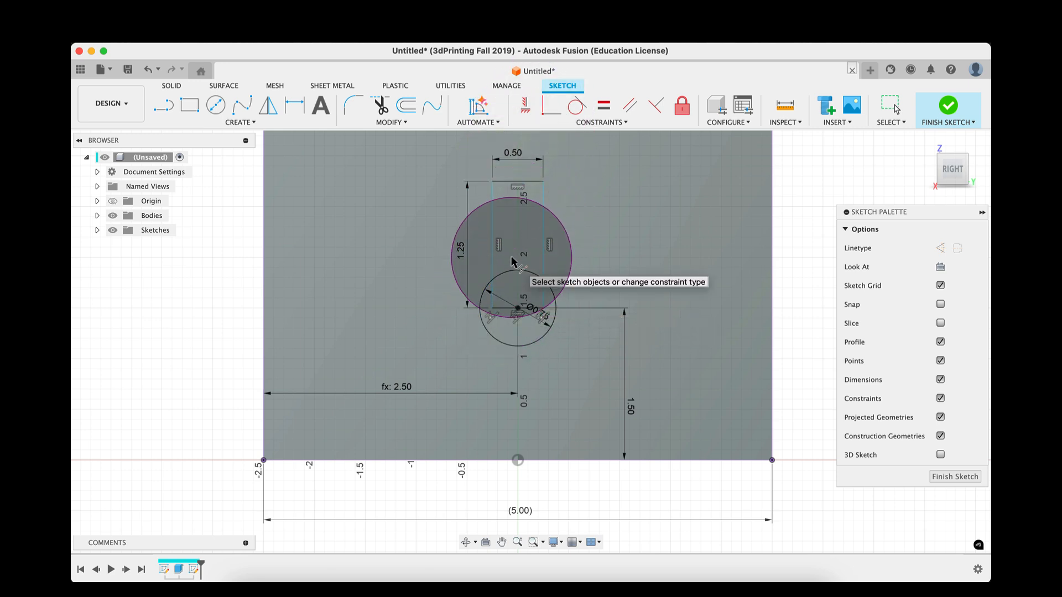
Dimension the distance from the rectangle's left side to the circle's centre as half the rectangle's width, using the formula d12/2
key(d)
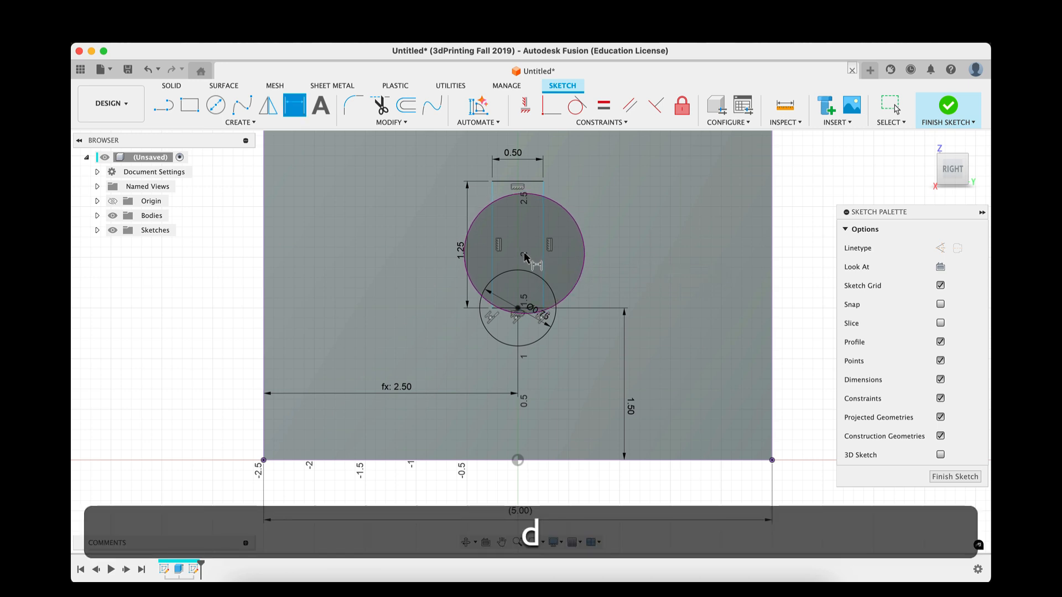
click(492, 266)
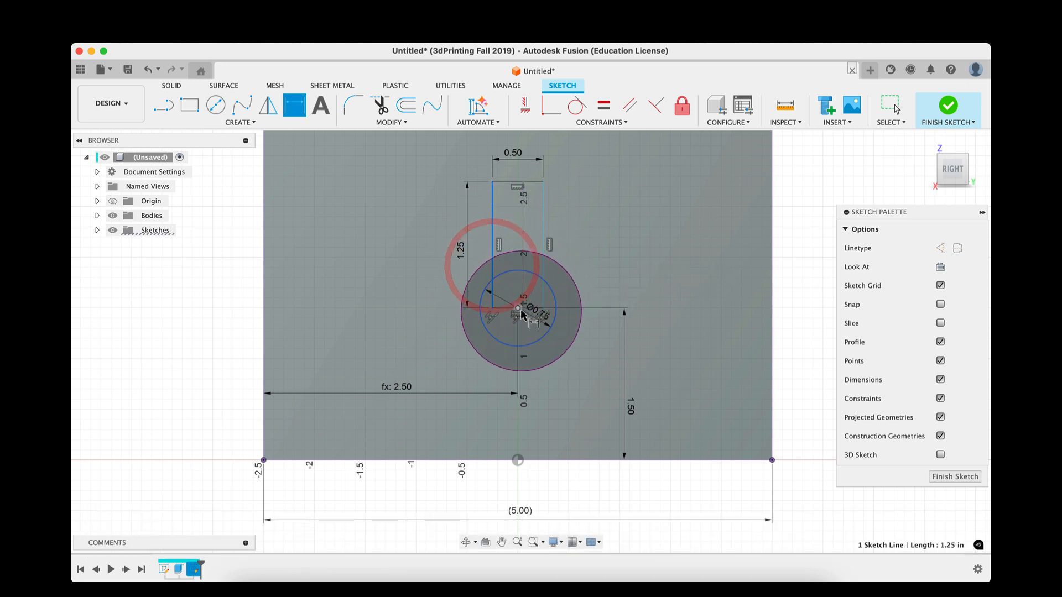
click(518, 309)
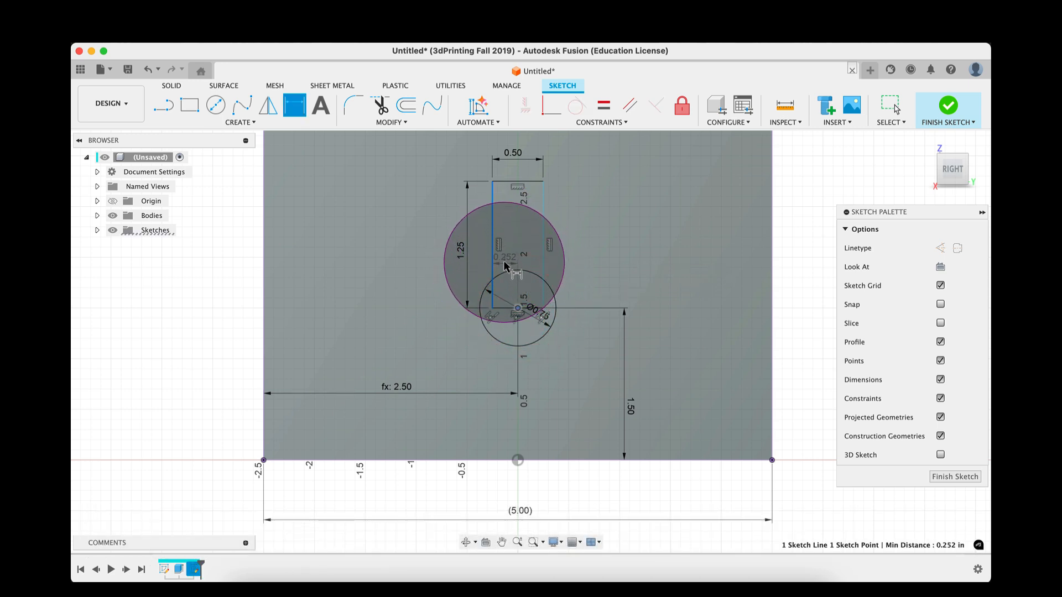
click(504, 253)
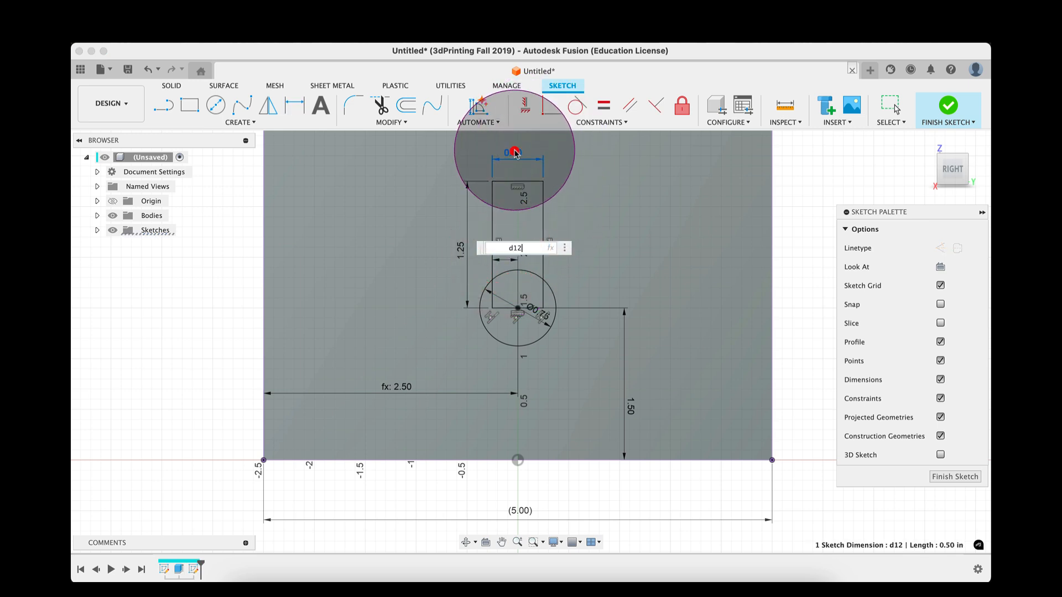
text(/)
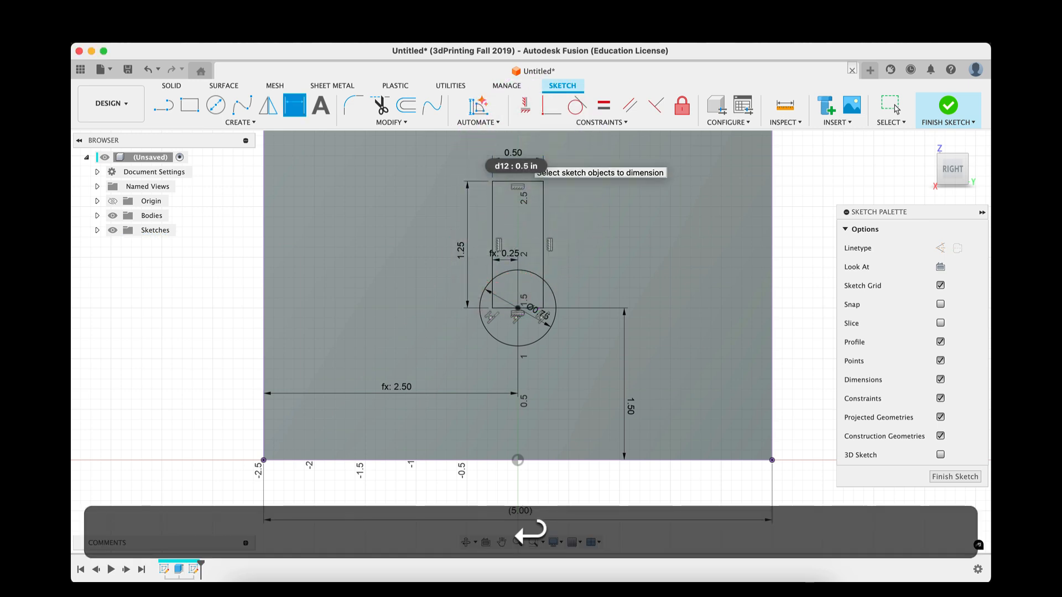
Set the height of the circle's centre above the block's bottom edge to 1 in
scroll(640, 277, up, 1)
scroll(642, 273, down, 3)
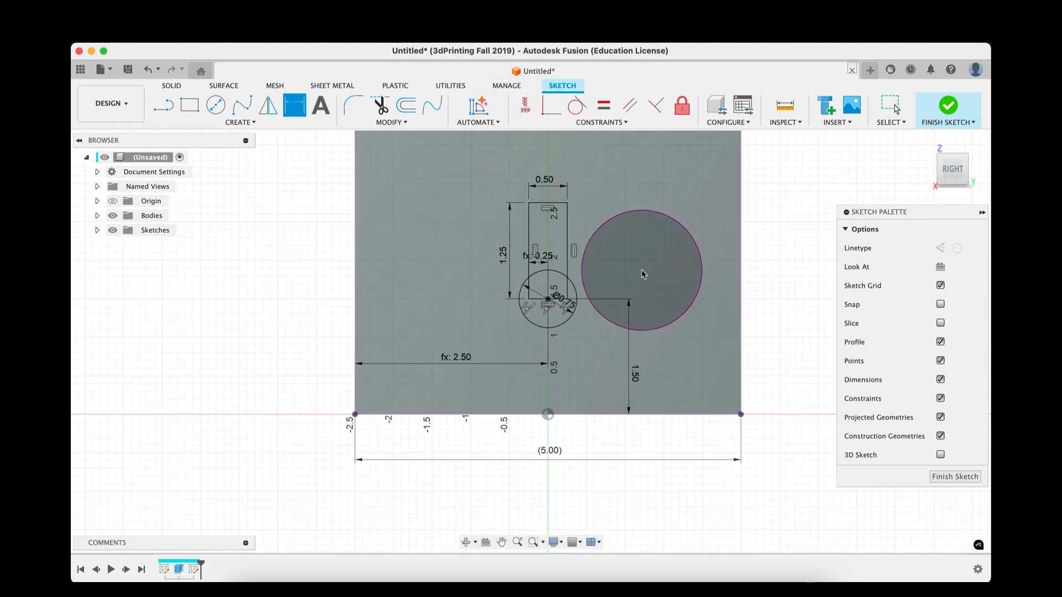
scroll(642, 273, down, 1)
drag(641, 274, 637, 359)
text(1)
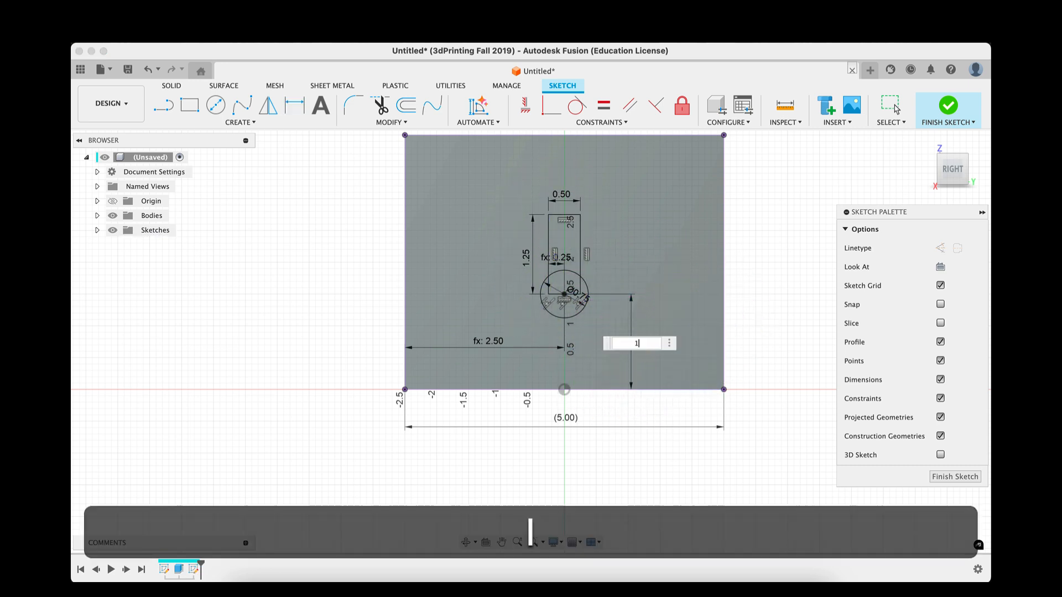
key(Return)
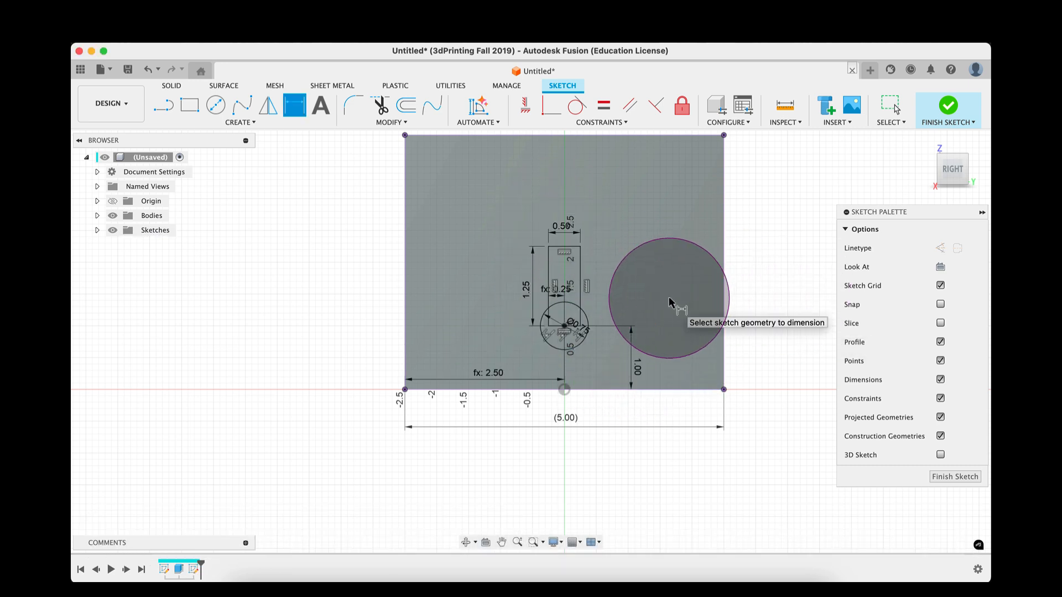
Extrude all three circle and rectangle profiles inward as a cut through the whole block and inspect the keyhole opening
key(e)
click(564, 338)
click(565, 290)
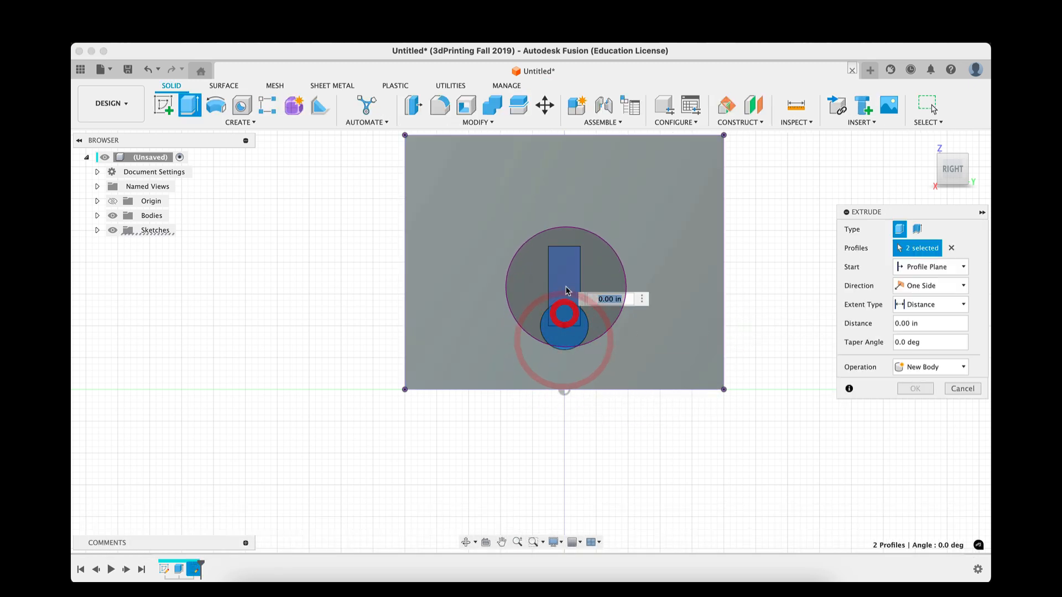
click(557, 376)
shift+middle_drag(521, 398, 581, 391)
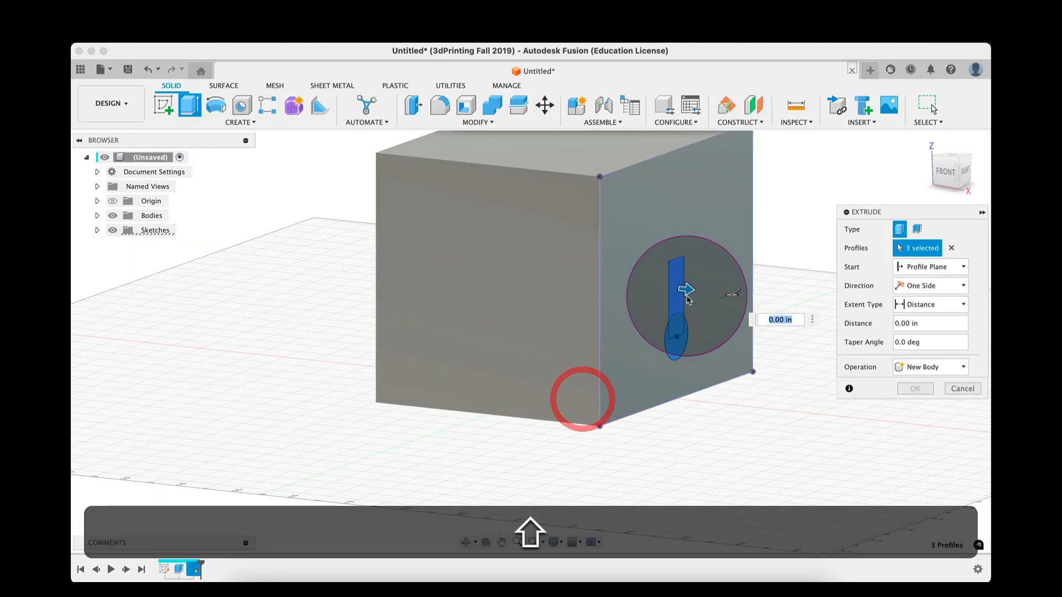
drag(688, 297, 612, 283)
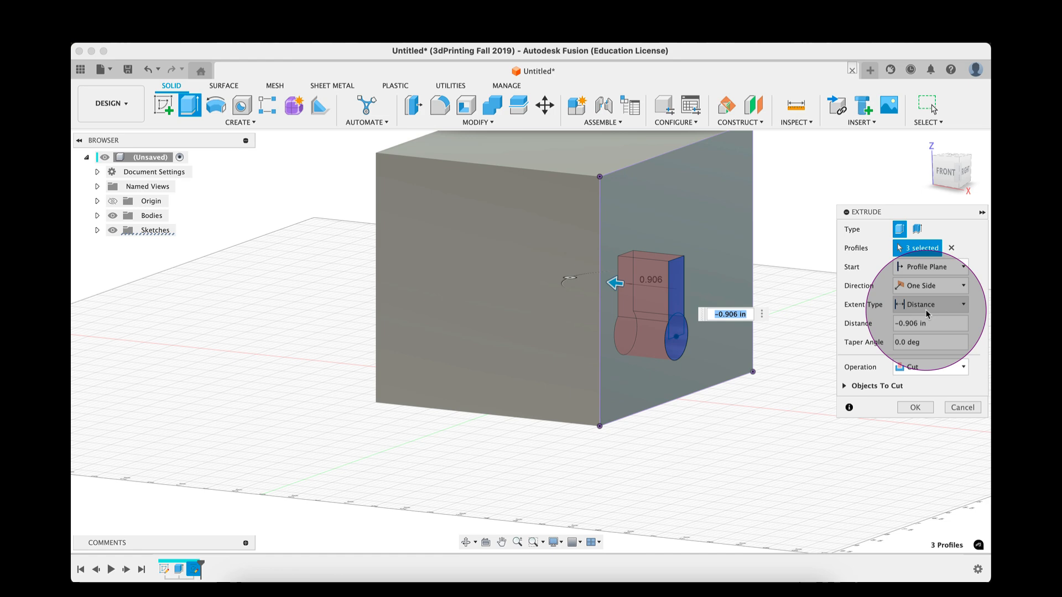
click(928, 304)
click(919, 343)
click(915, 408)
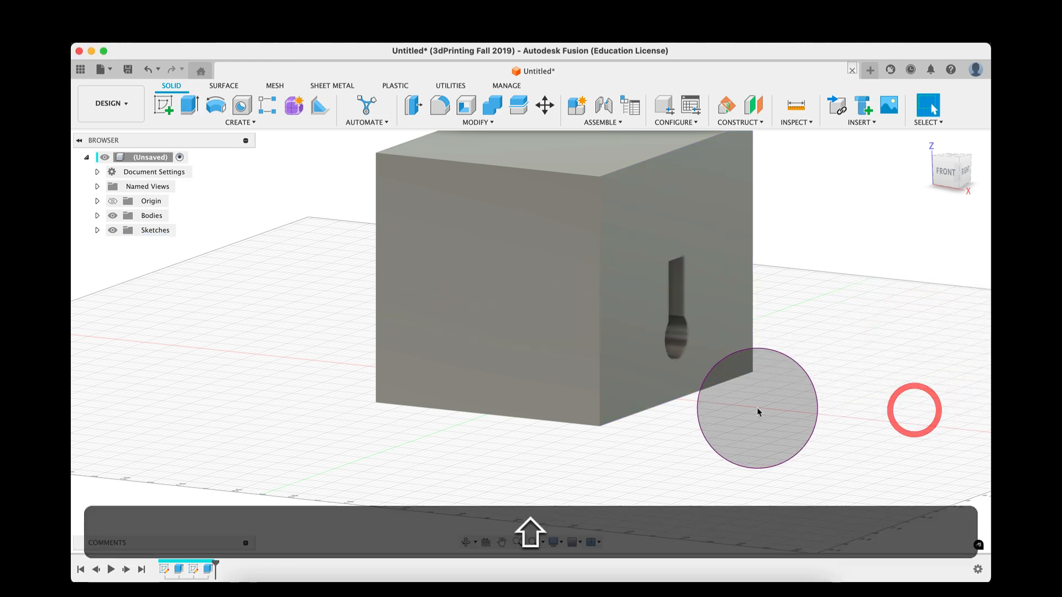
shift+middle_drag(757, 408, 690, 396)
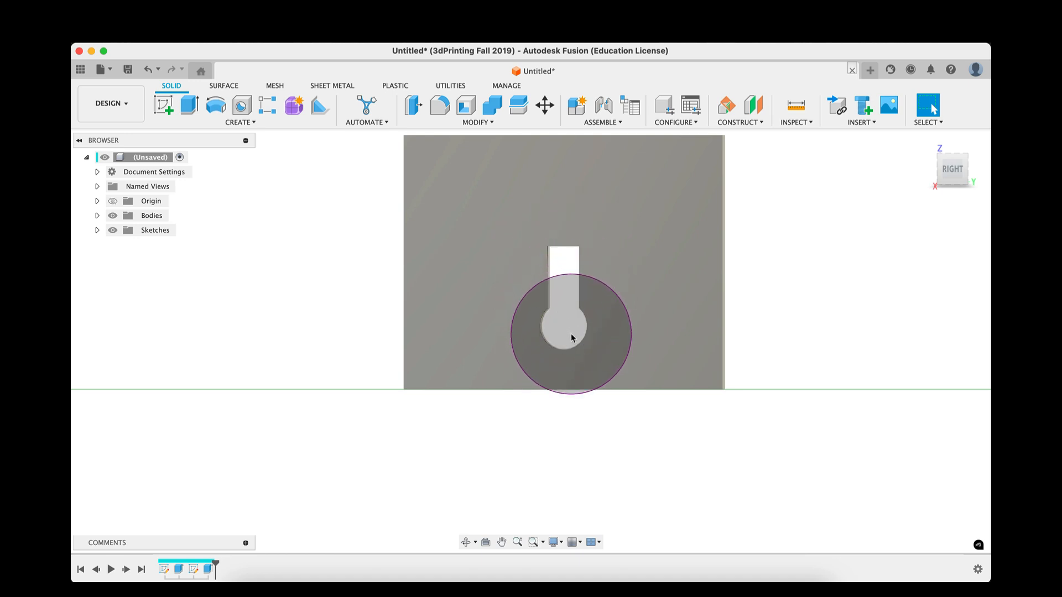
shift+middle_drag(474, 374, 524, 387)
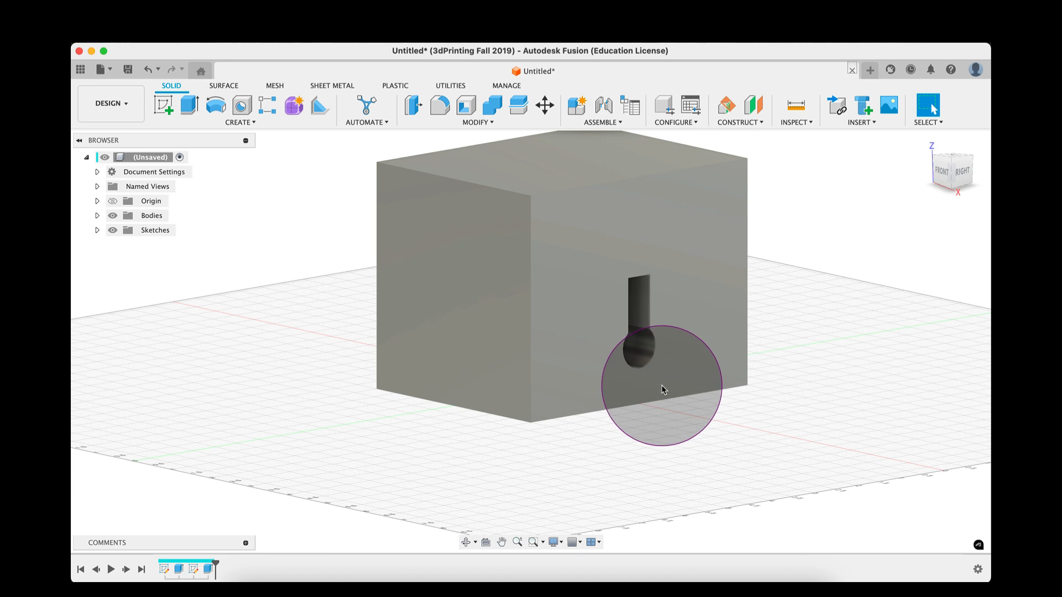
shift+middle_drag(576, 383, 525, 372)
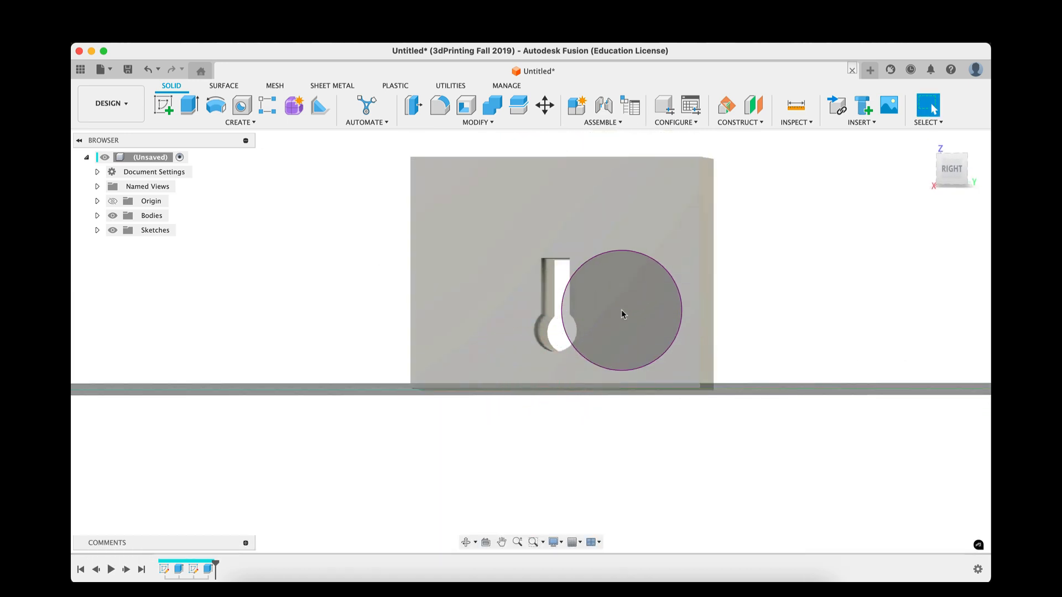